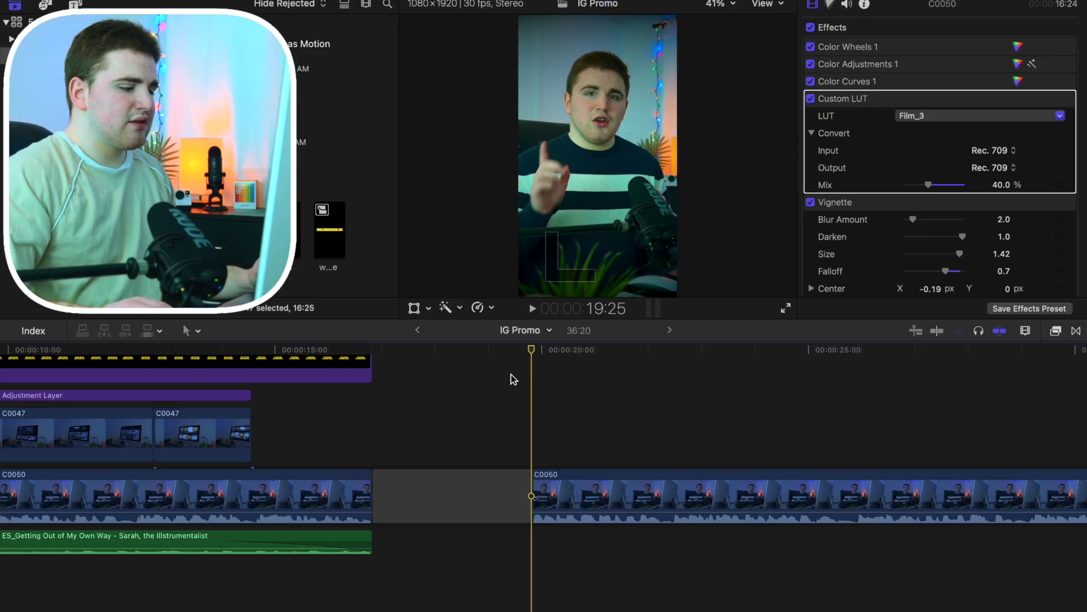
Step: Transcribe the C0050 clip after the gap to captions and move the playhead to about 21:02 to view the first caption
left_click(611, 508)
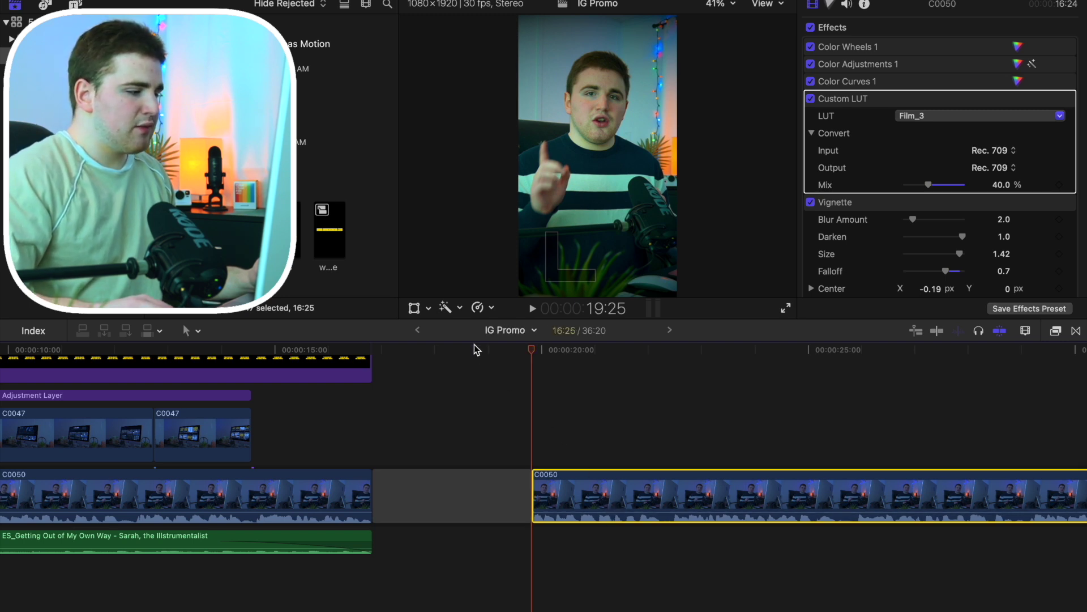
left_click(460, 309)
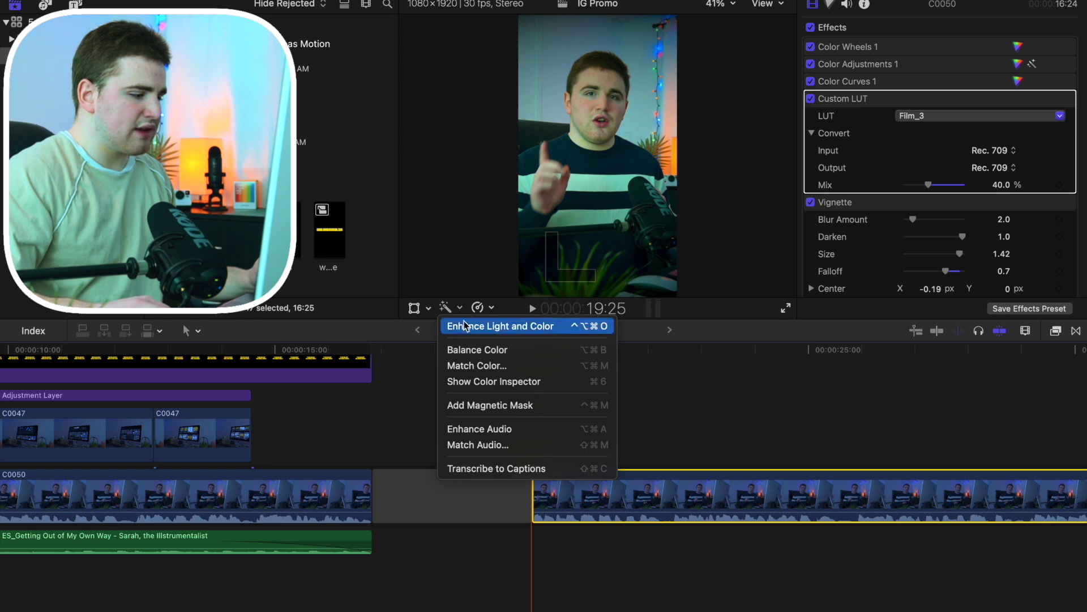
left_click(465, 469)
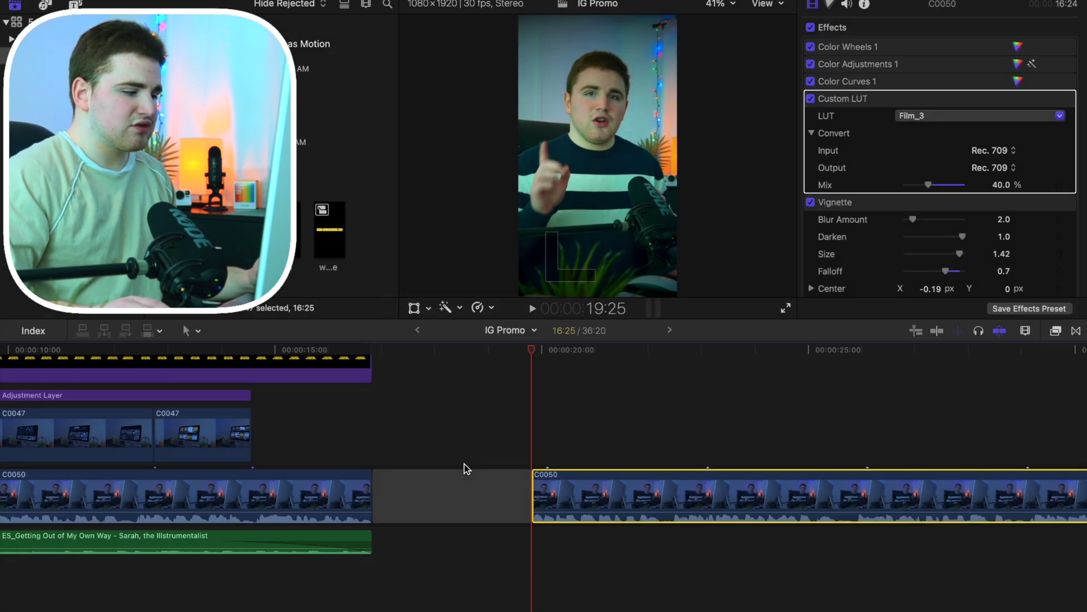
scroll(466, 463, "up", 5)
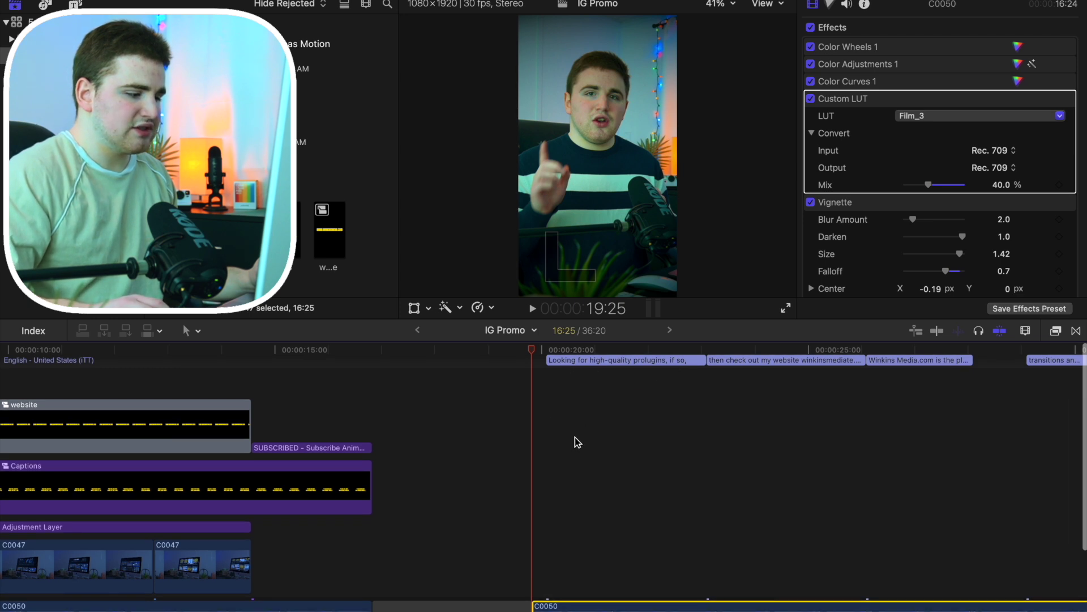
left_click_drag(531, 351, 598, 364)
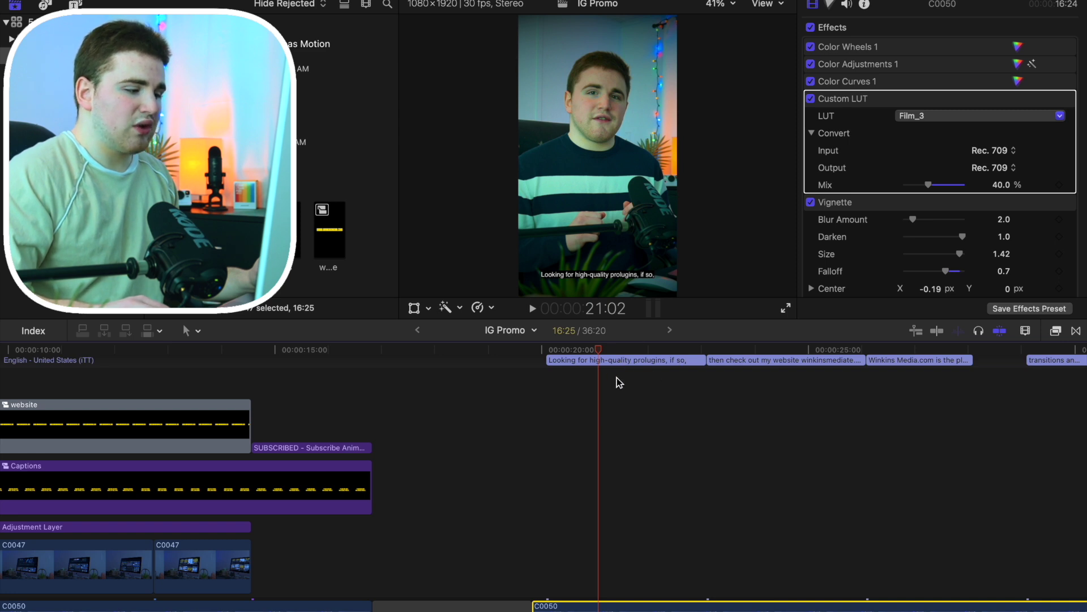
Step: Reduce the timeline's clip height so the captions lane and the main clips fit in view together
scroll(582, 437, "down", 3)
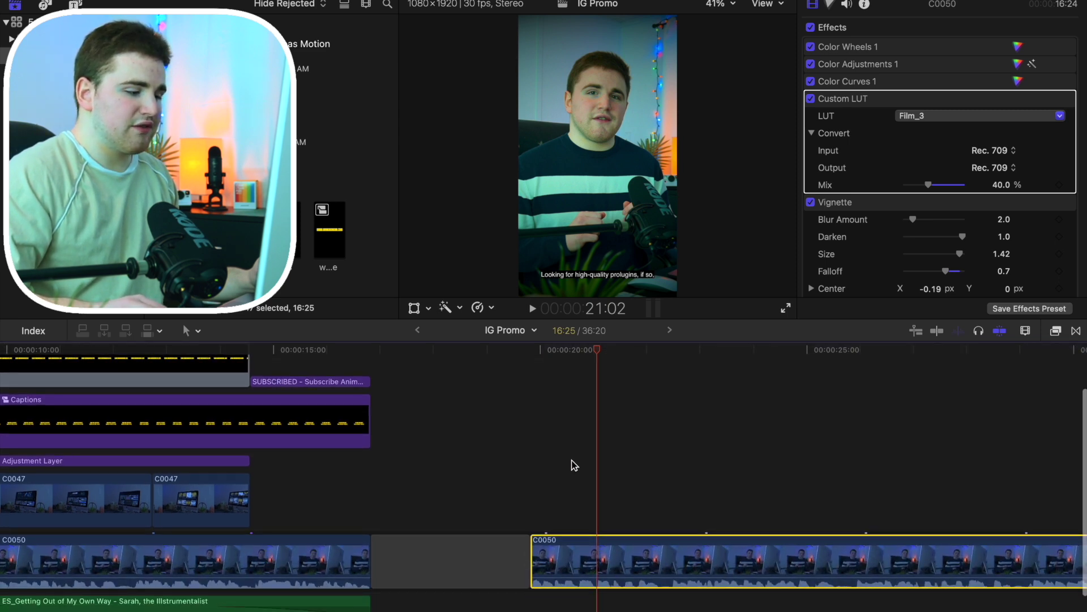
left_click(1026, 331)
left_click_drag(979, 426, 925, 427)
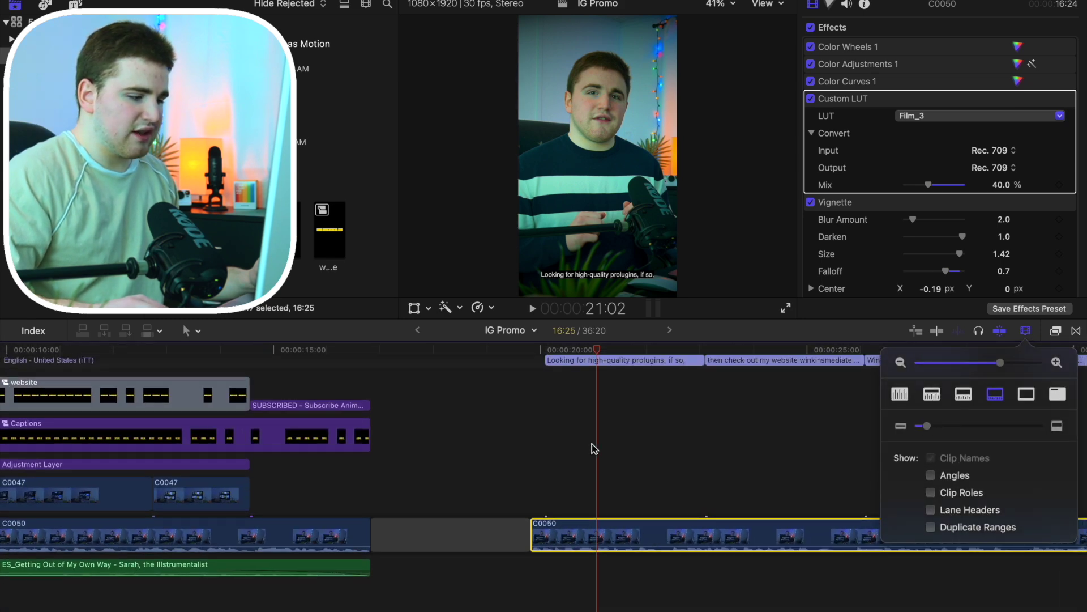
left_click(592, 444)
left_click(1025, 330)
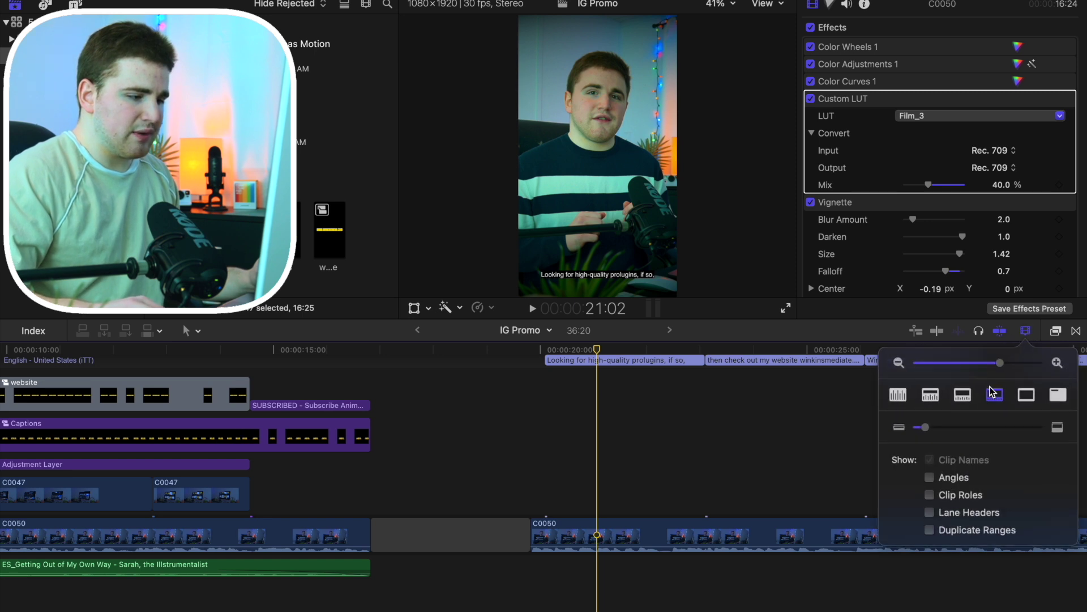
left_click_drag(932, 425, 938, 426)
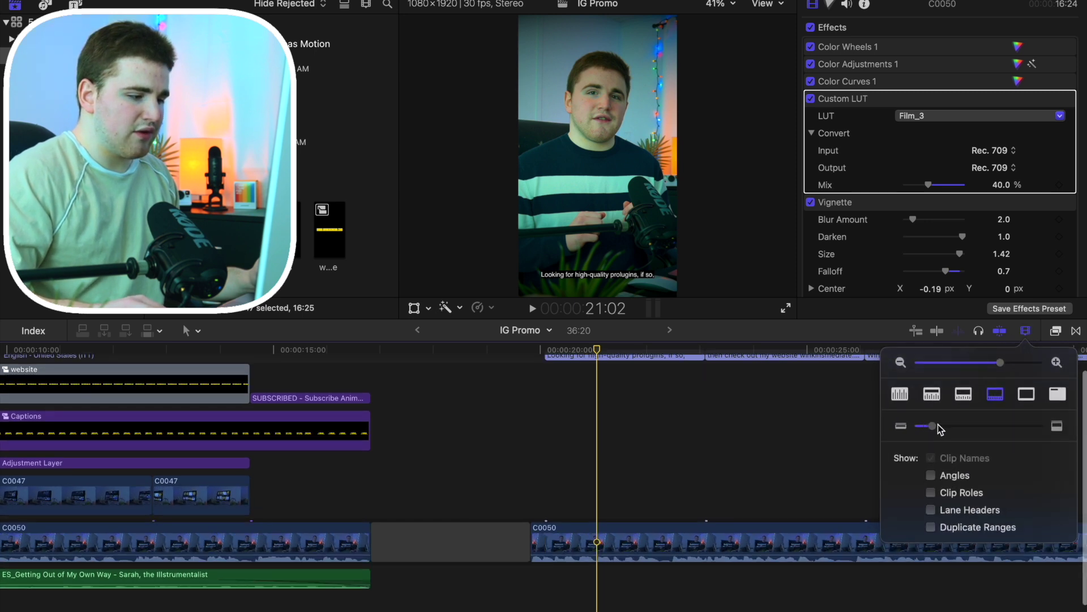
left_click(601, 475)
scroll(604, 467, "up", 2)
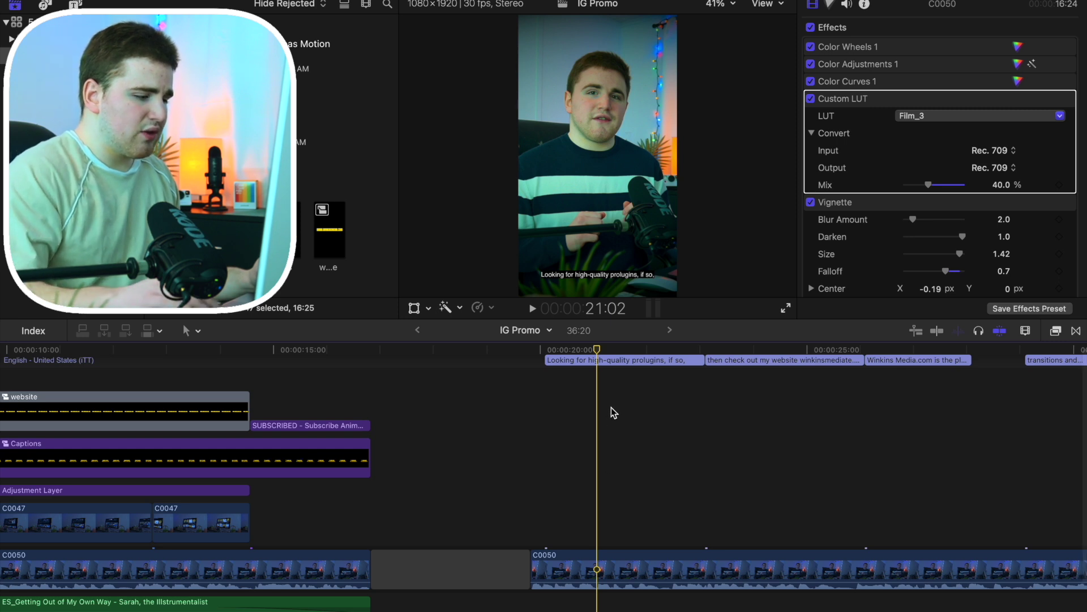
Step: Play the C0050 clip from its start at 19:25 and add a marker to it at 22:15
left_click_drag(599, 351, 538, 354)
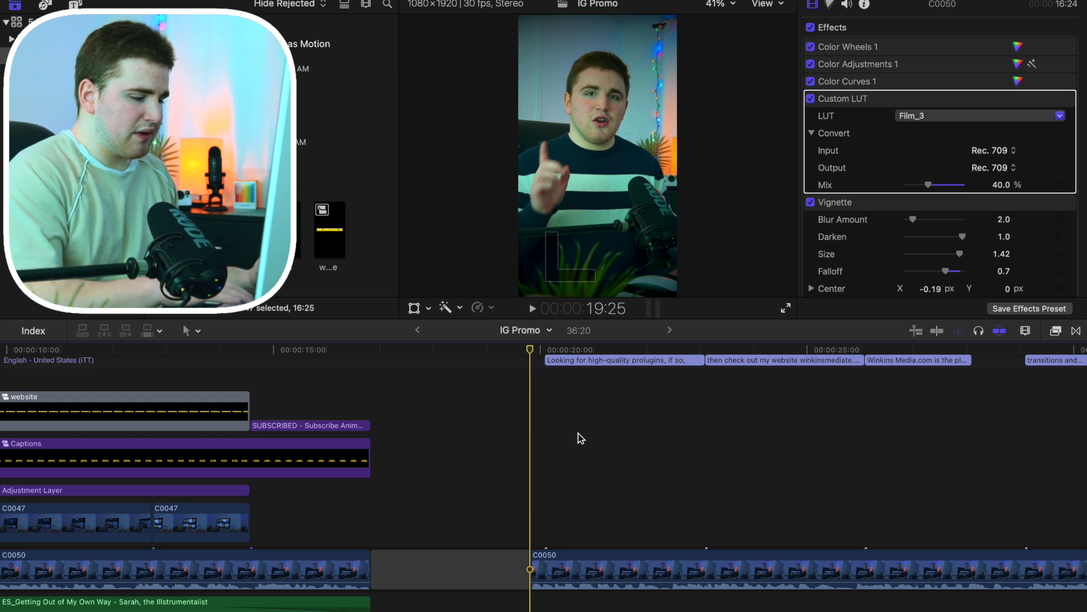
key("space")
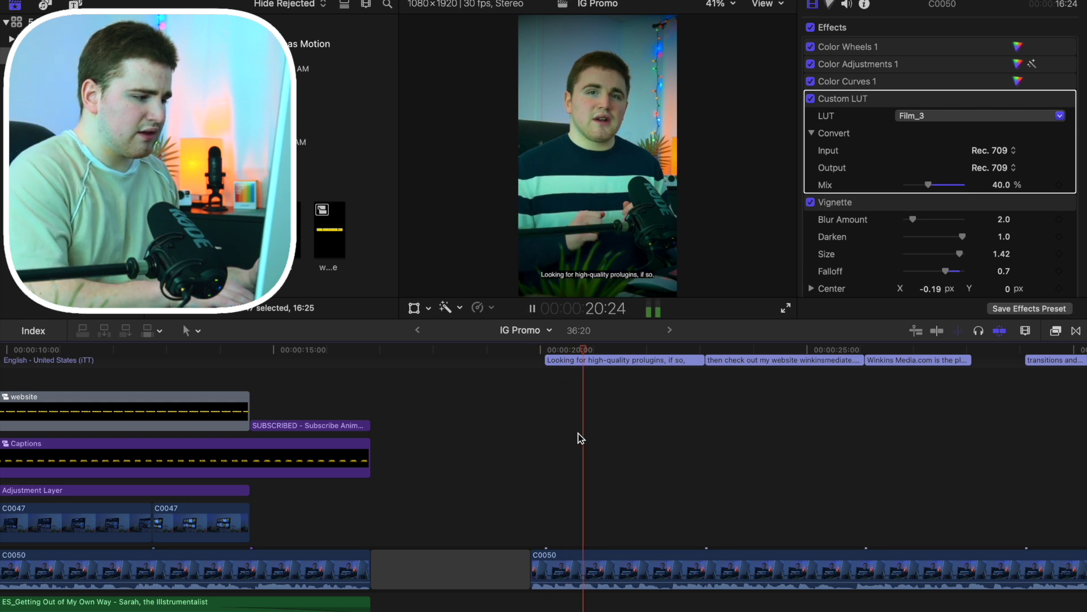
key("space")
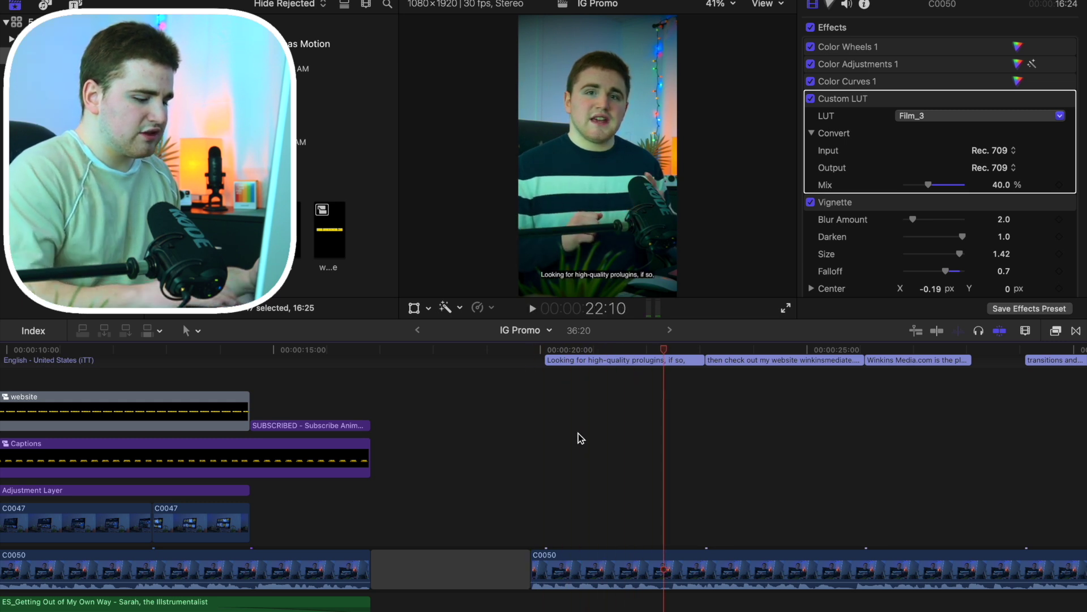
key("Right")
key("Right")
key("Right")
key("Right")
key("Right")
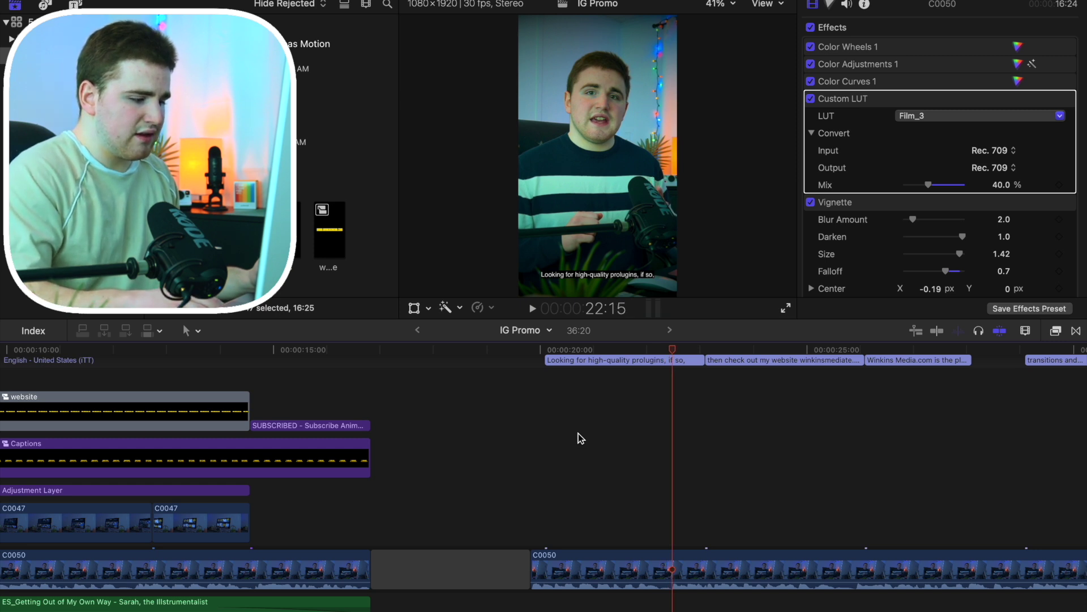
left_click(676, 565)
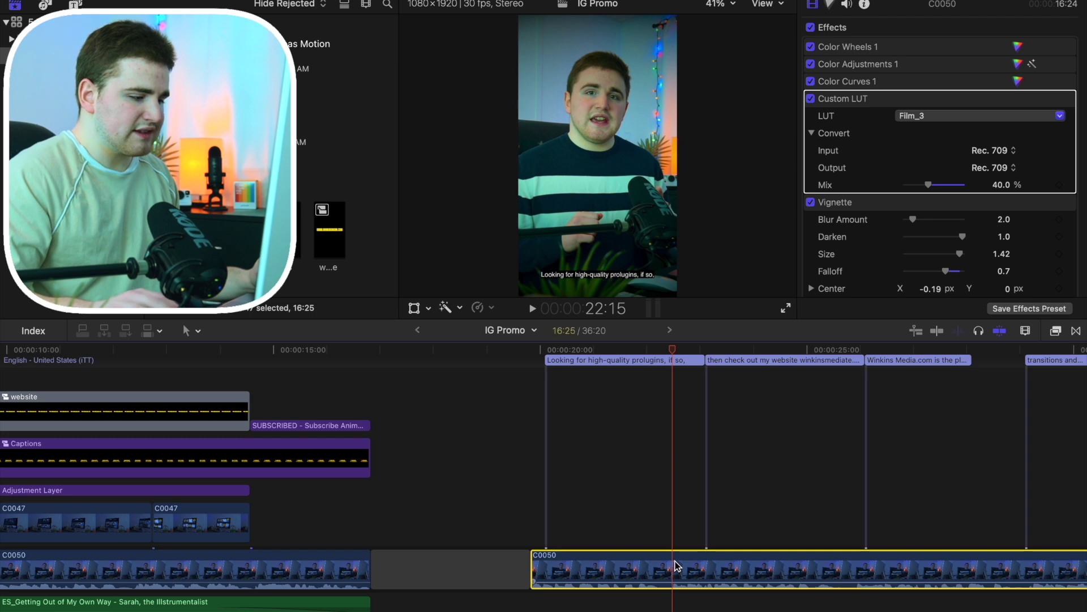
key("m")
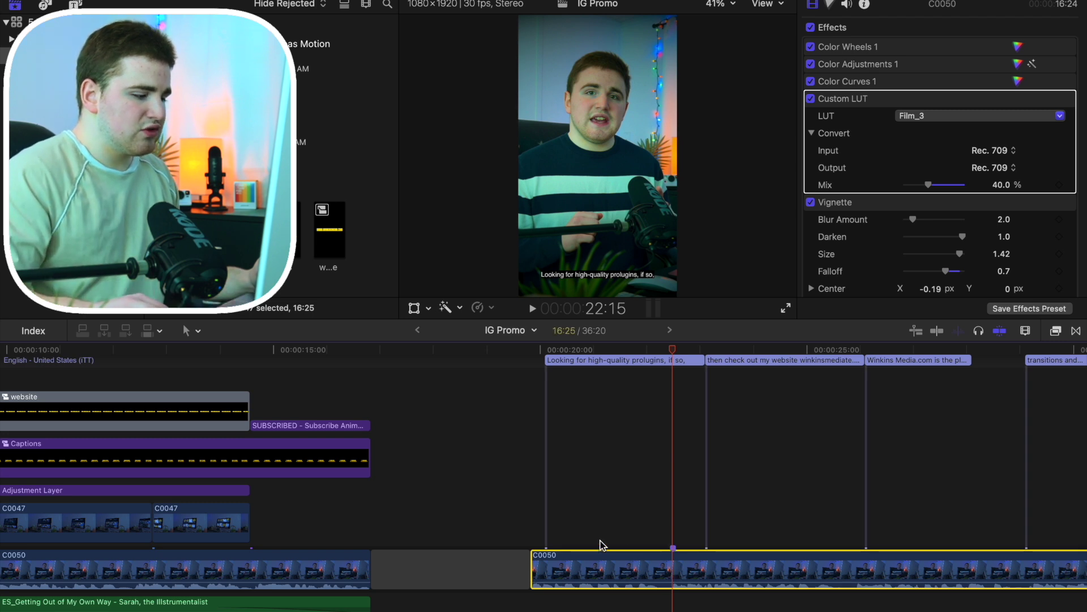
Step: Add a Basic Title above the start of the C0050 clip and trim its end to the marker at 22:15
left_click(536, 522)
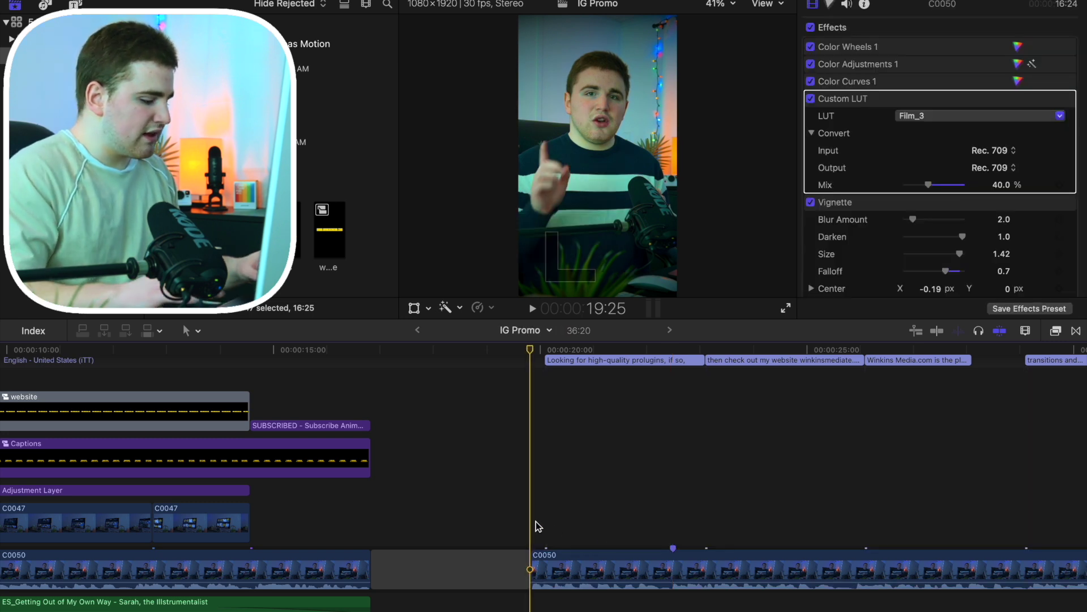
key("ctrl+t")
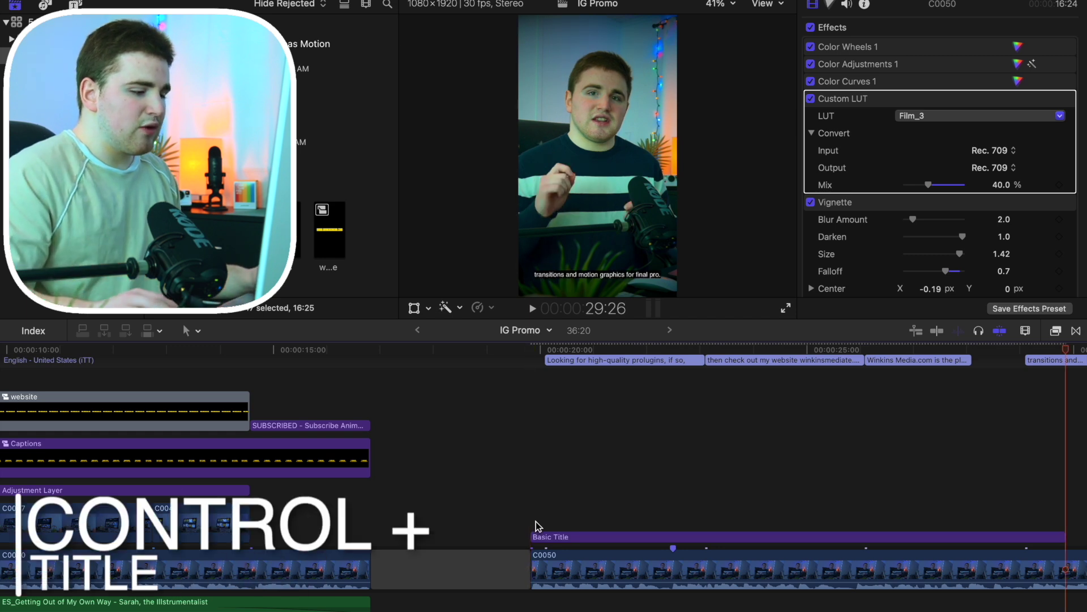
left_click(671, 536)
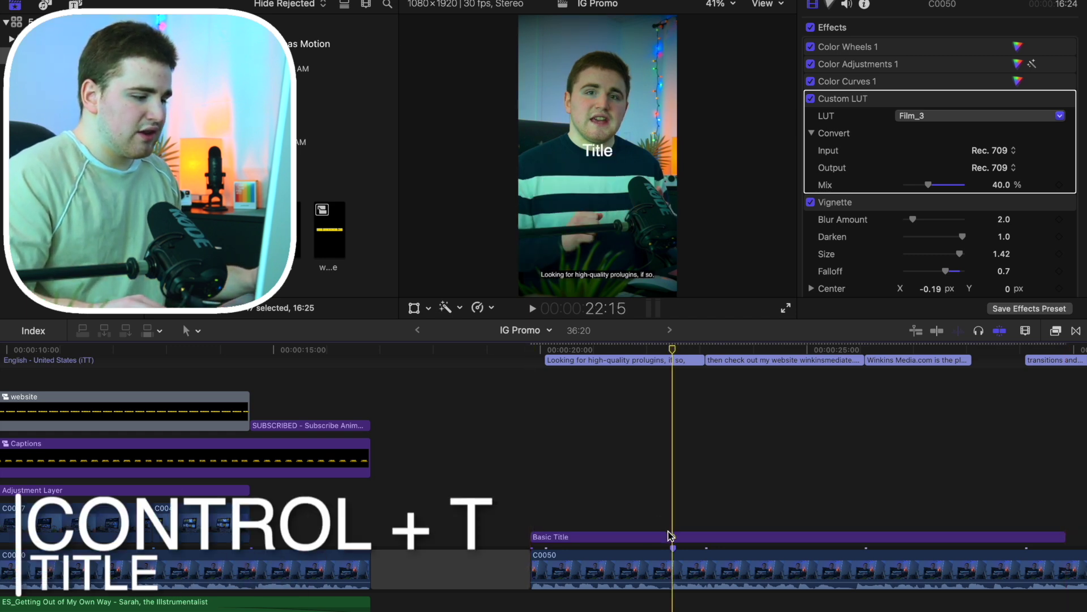
key("alt+bracketright")
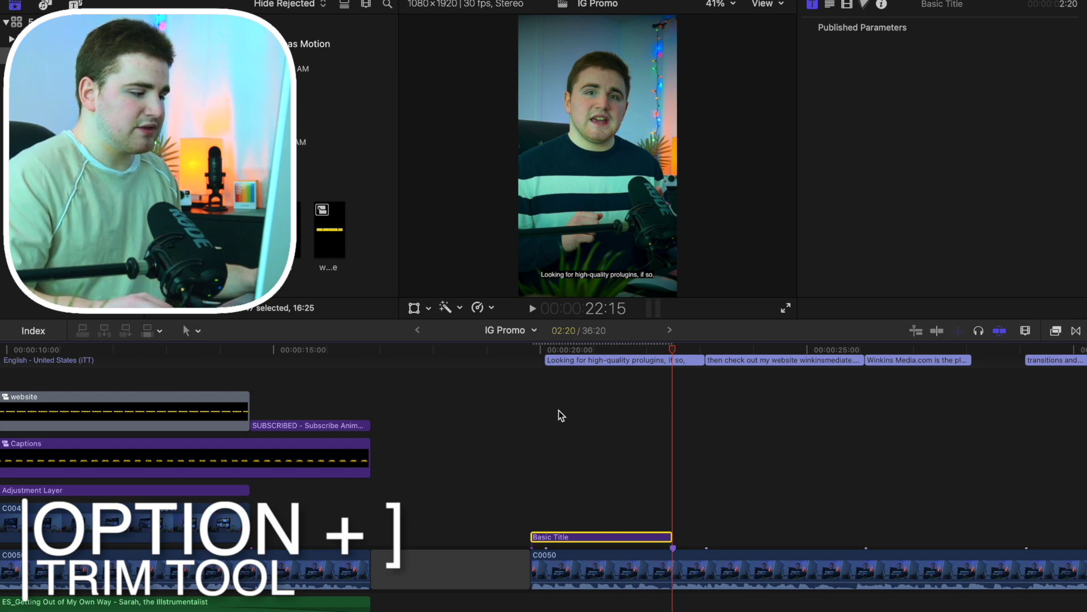
Step: Replace the placeholder text of the Basic Title with the first caption's copied text, adding a line break before "prolugins"
left_click(593, 477)
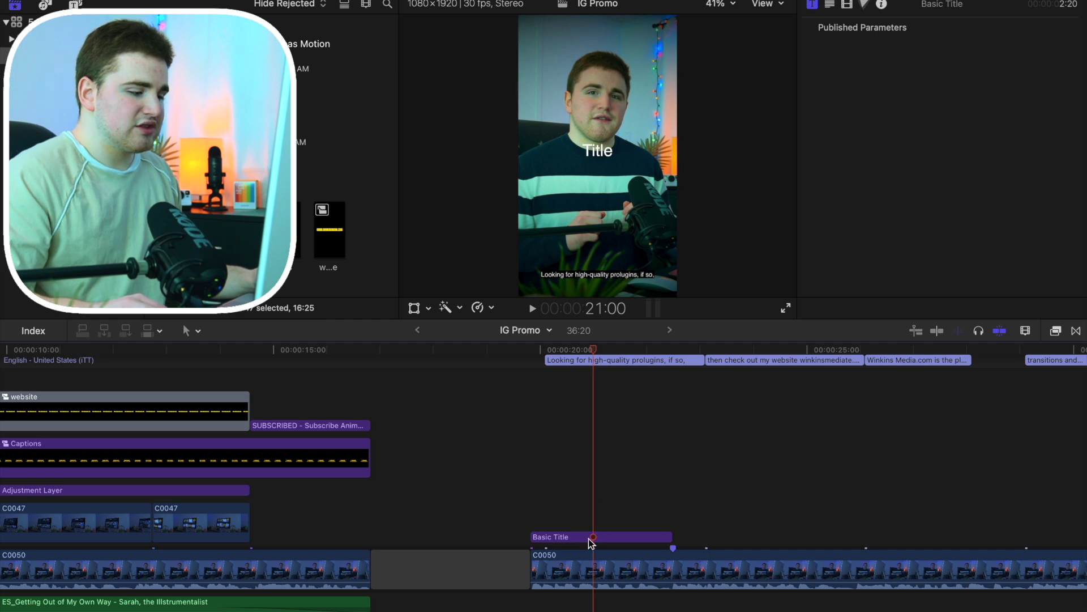
left_click(610, 357)
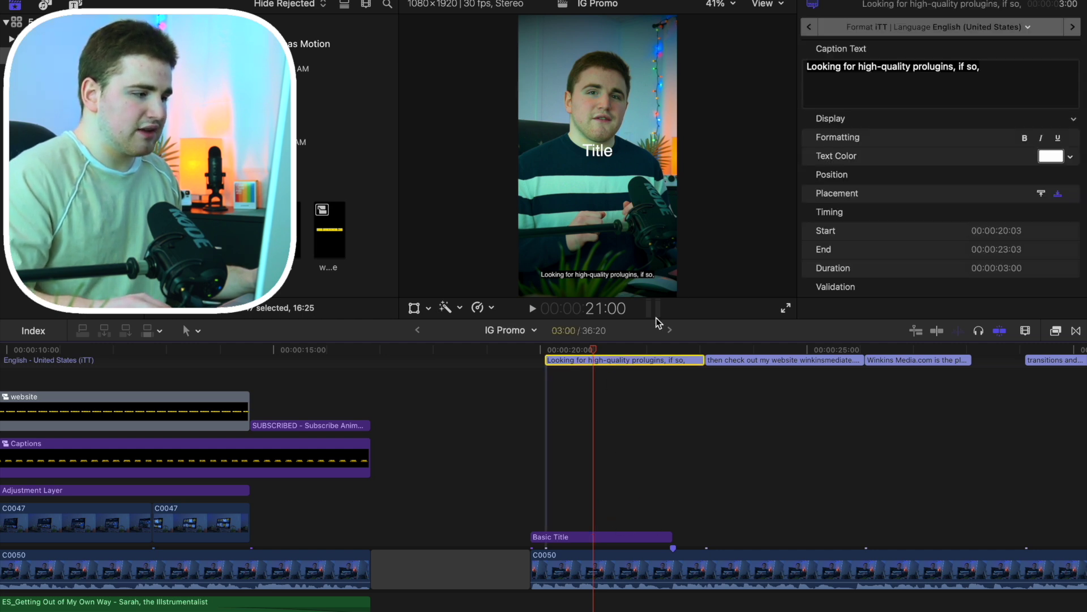
left_click(997, 66)
key("super+a")
key("super+c")
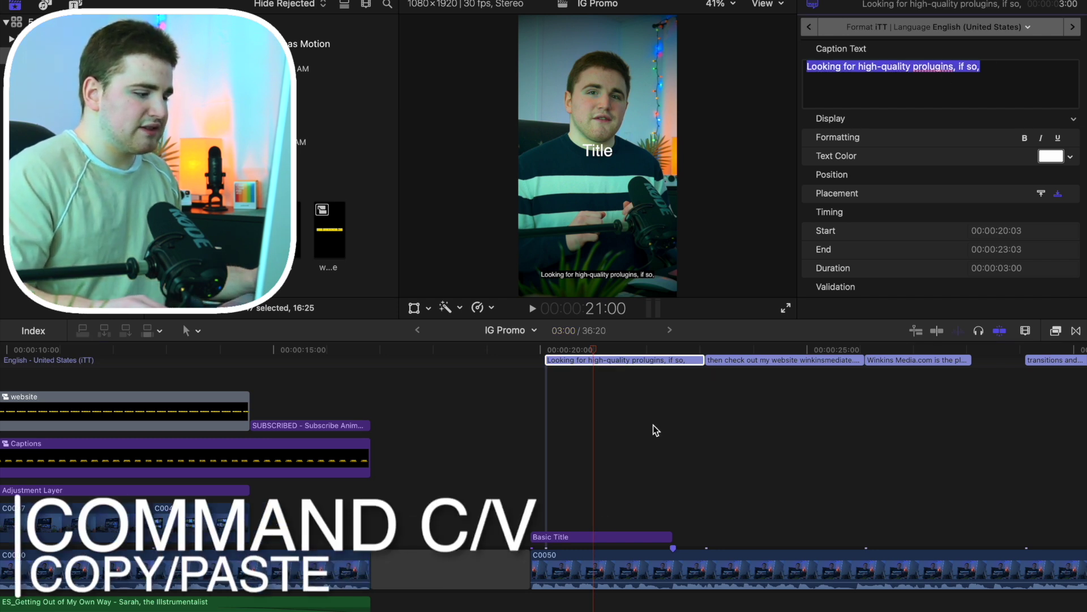
left_click(593, 538)
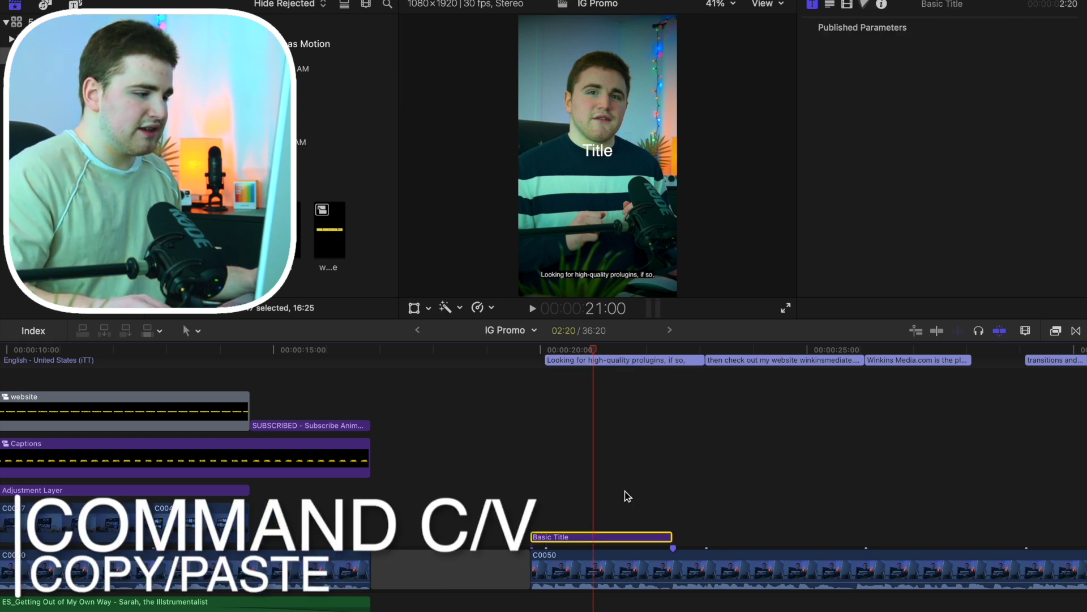
left_click(831, 5)
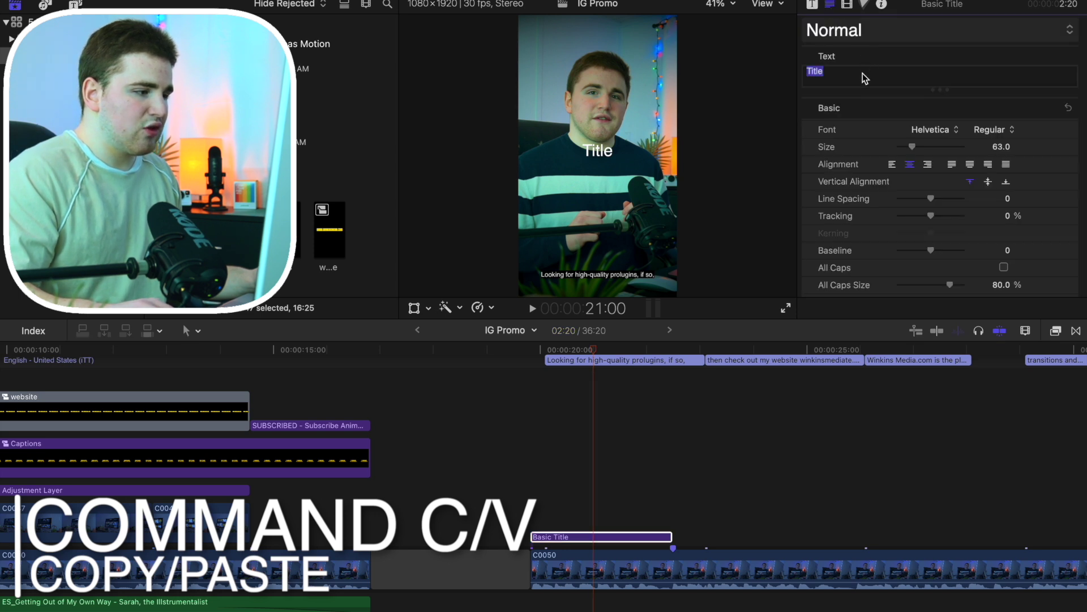
key("BackSpace")
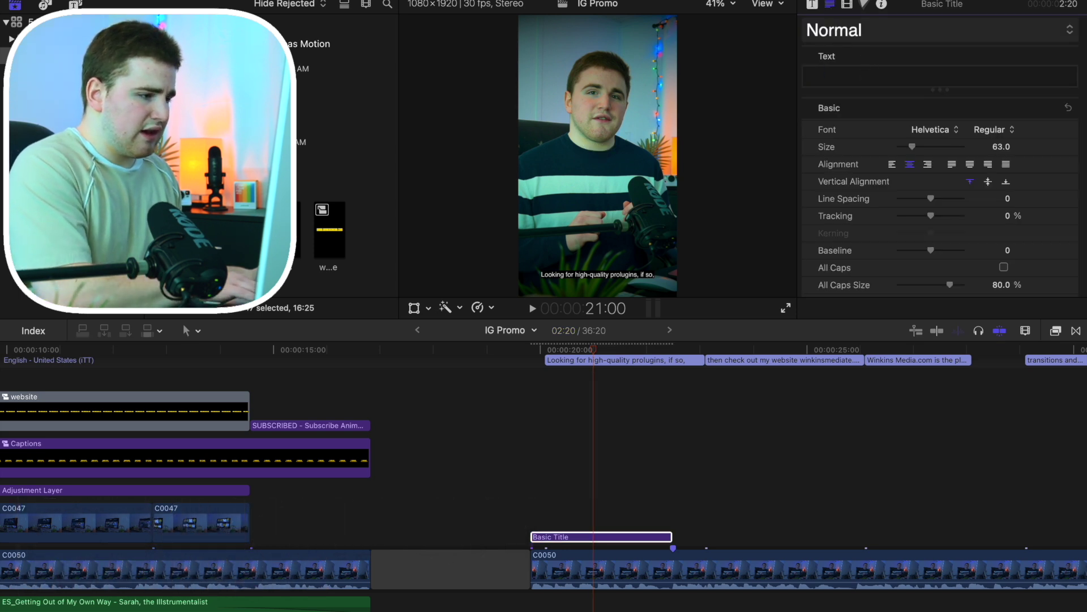
key("super+v")
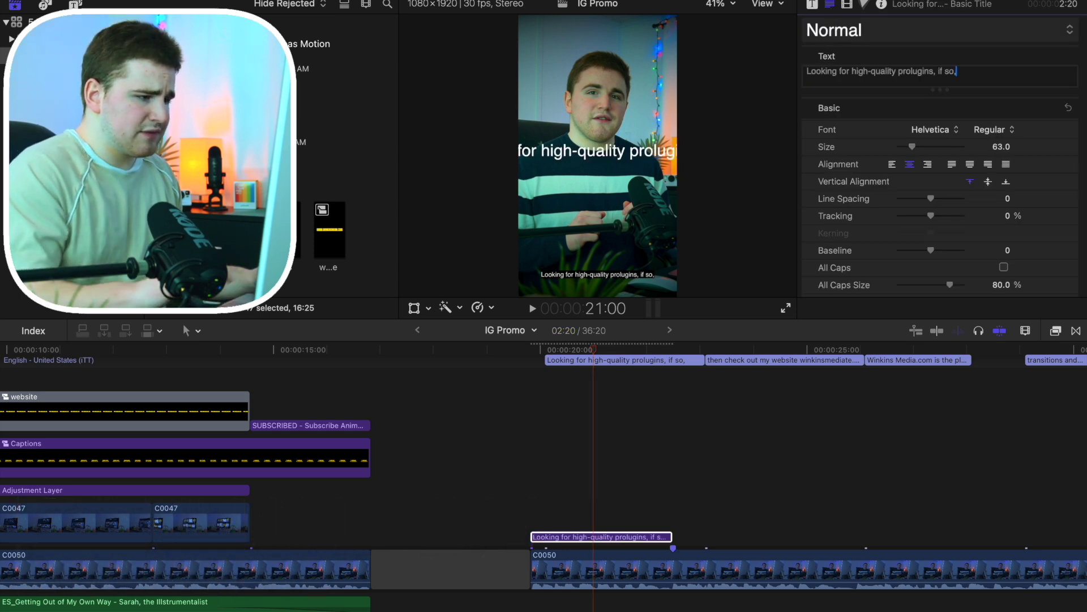
left_click(899, 71)
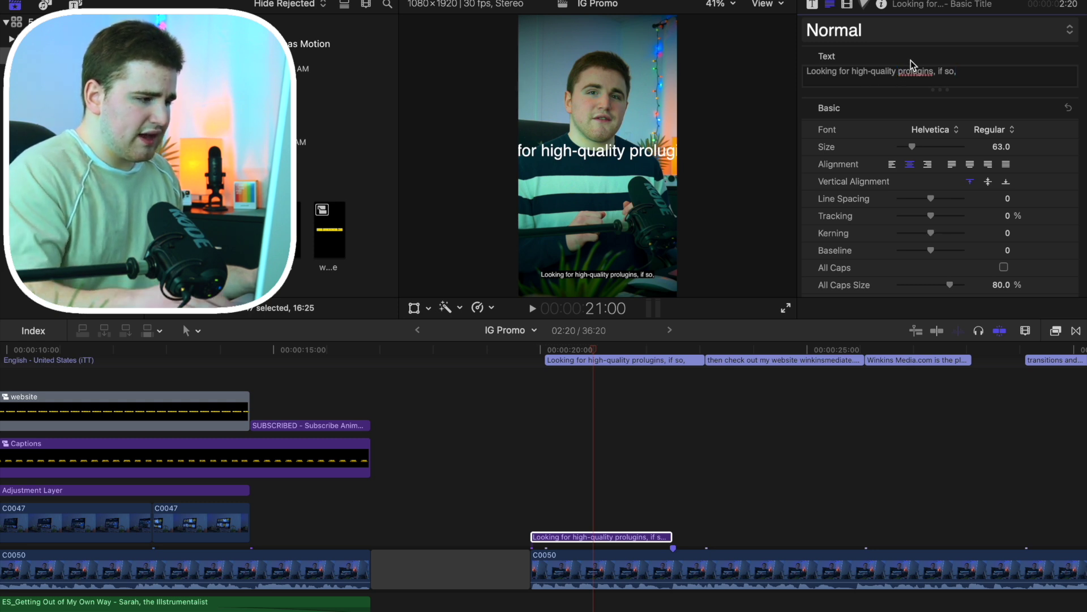
key("Return")
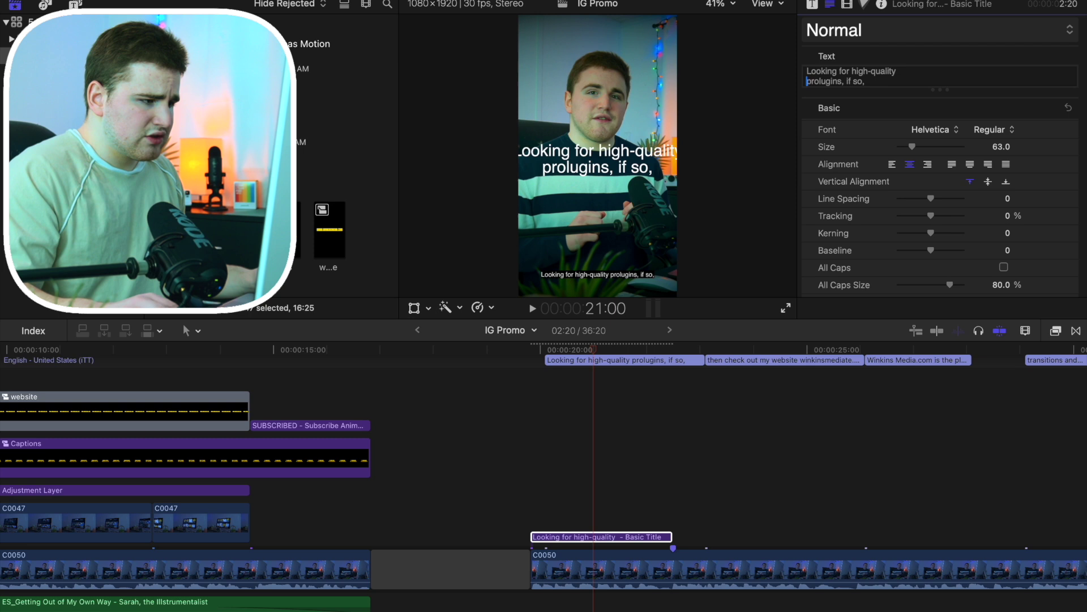
Step: Play back the title from its start to check its wording against the speech
left_click(532, 514)
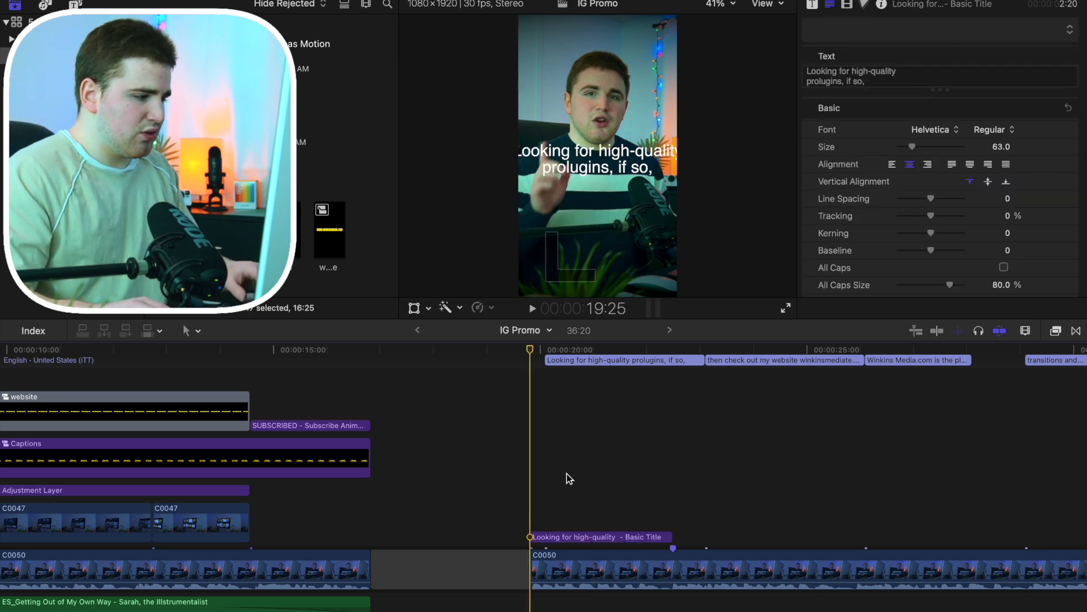
key("space")
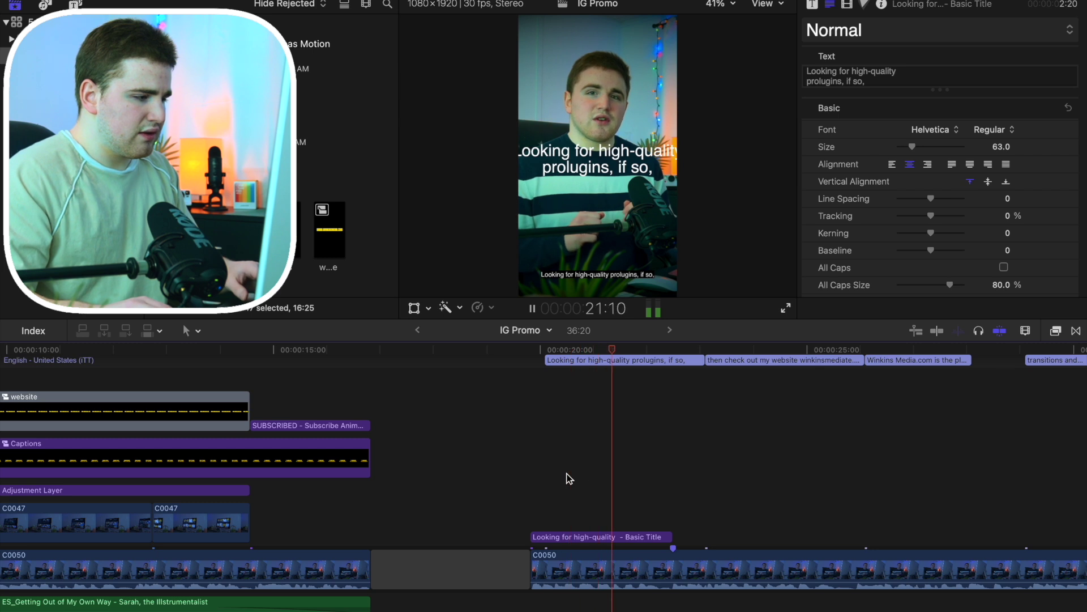
key("space")
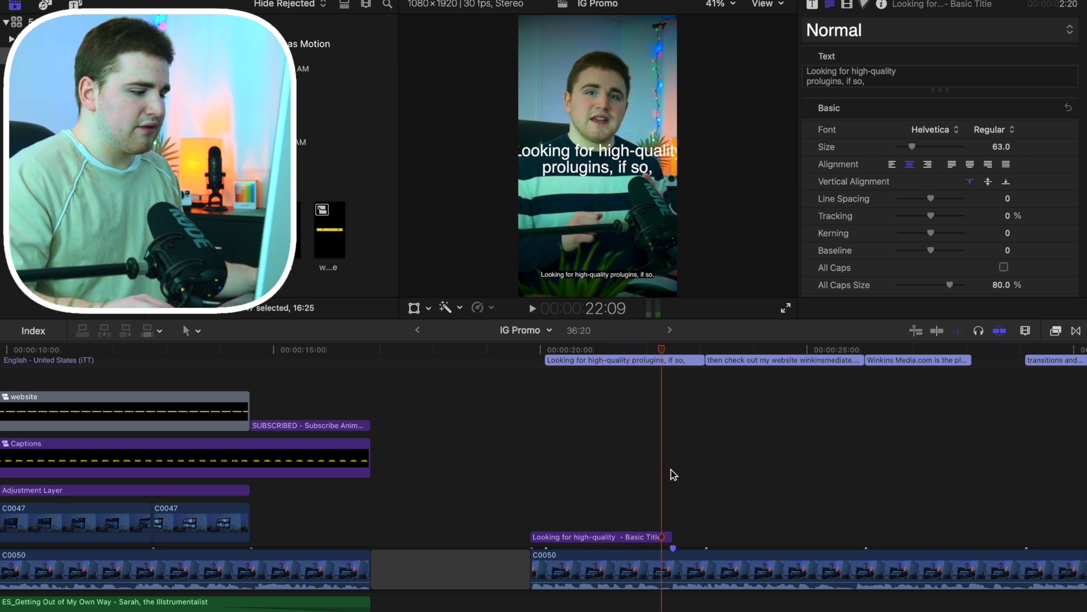
Step: Remove the title's second line and its line break, and complete the text as "Looking for high-quality plugins"
left_click(637, 538)
left_click(875, 80)
key("BackSpace")
key("BackSpace")
key("BackSpace")
key("BackSpace")
key("BackSpace")
key("BackSpace")
key("BackSpace")
key("BackSpace")
key("BackSpace")
key("BackSpace")
key("BackSpace")
key("BackSpace")
key("BackSpace")
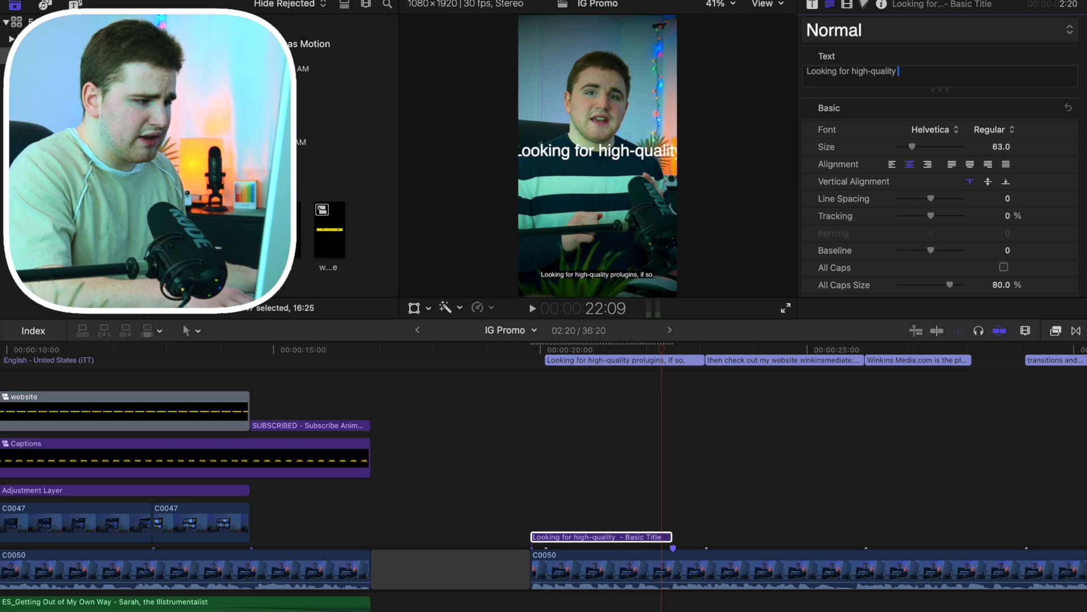
type("plu")
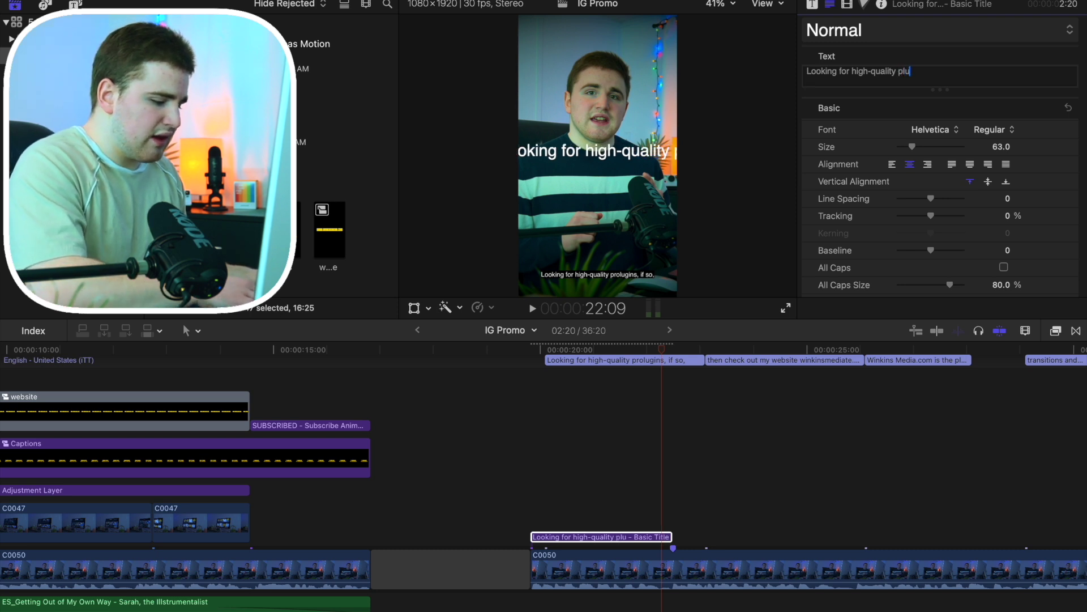
type("gins")
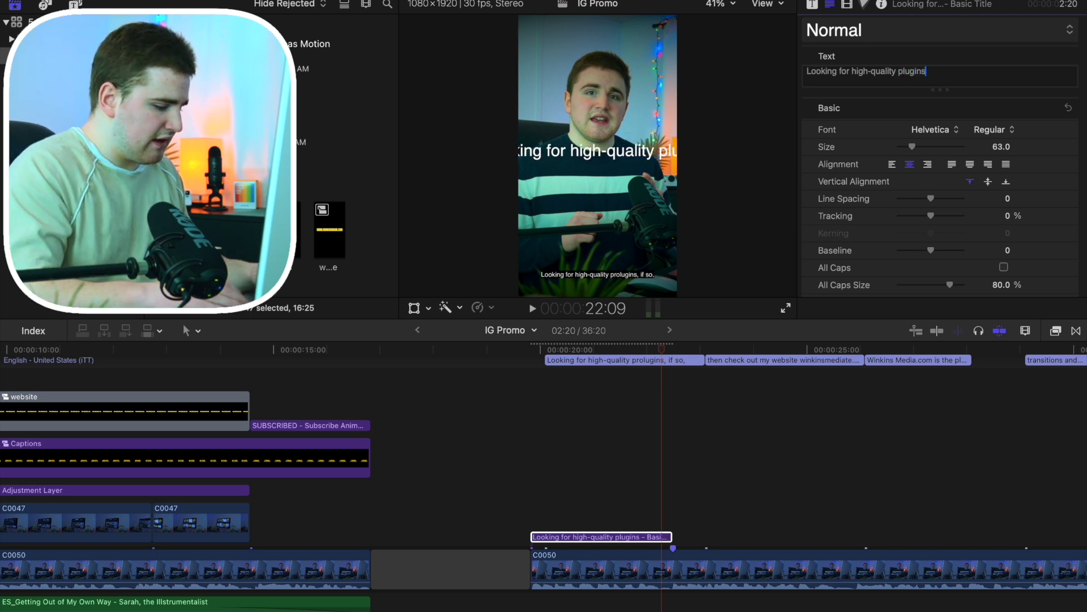
Step: Add a question mark after "plugins" in the title text and break the line after "Looking for"
type("?")
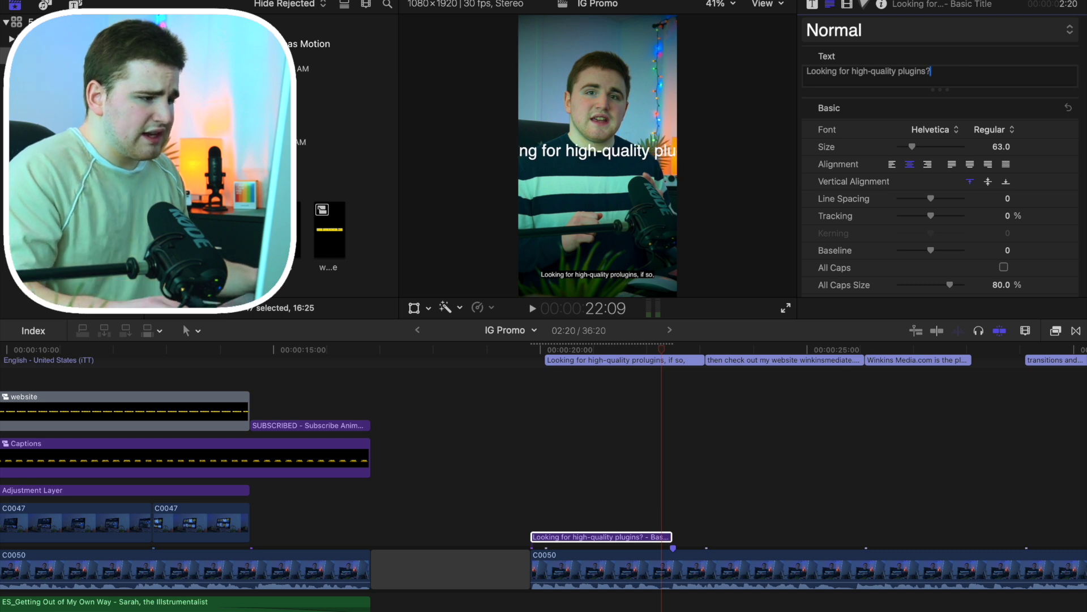
left_click(853, 71)
key("Return")
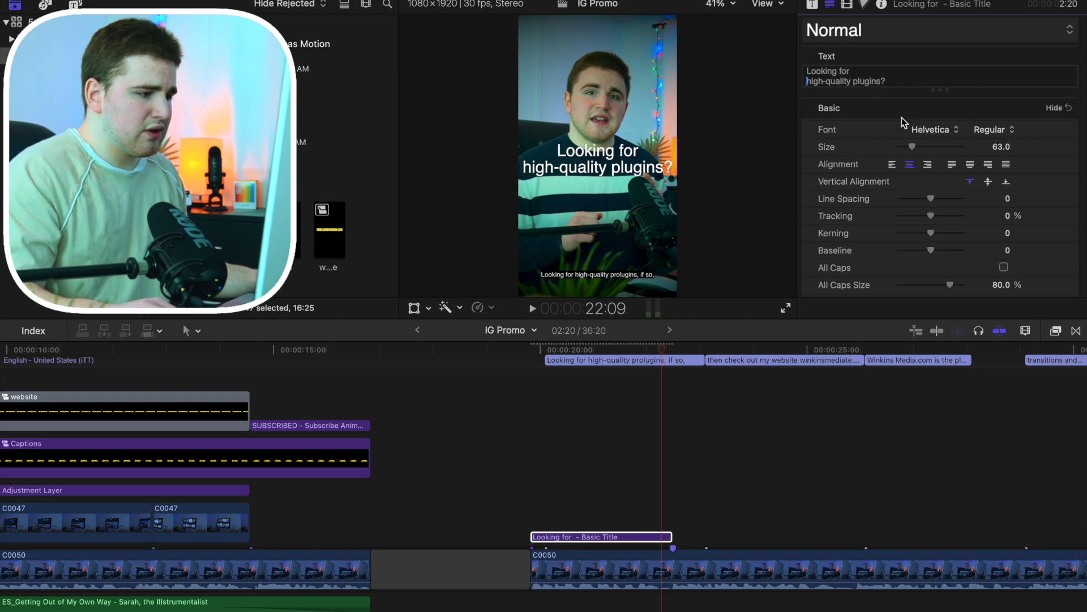
Step: Change the title's font to Flatbush Bold
left_click(940, 132)
scroll(942, 135, "up", 10)
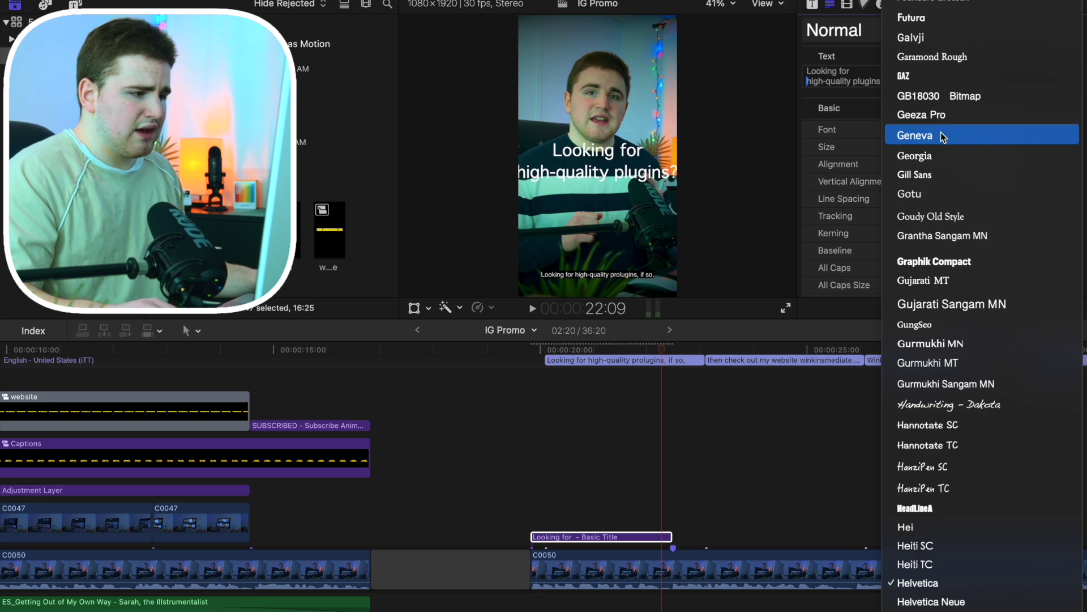
scroll(941, 135, "up", 5)
left_click(923, 148)
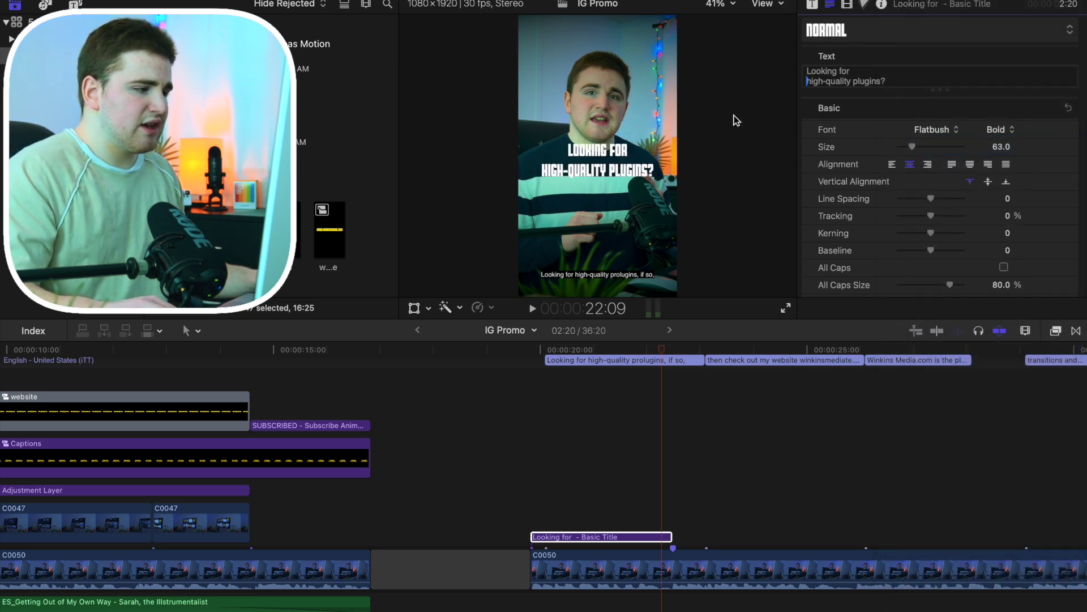
Step: Show the safe-zone guides in the viewer and lower the title to a Y position of about -195.4 px
left_click(764, 5)
left_click(822, 331)
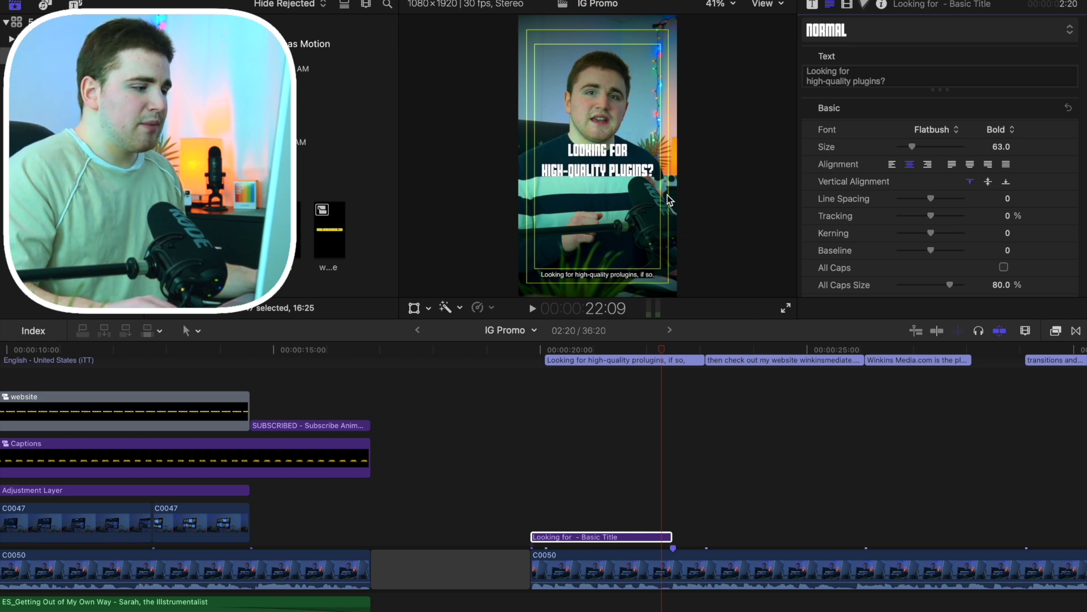
left_click(621, 512)
left_click(621, 536)
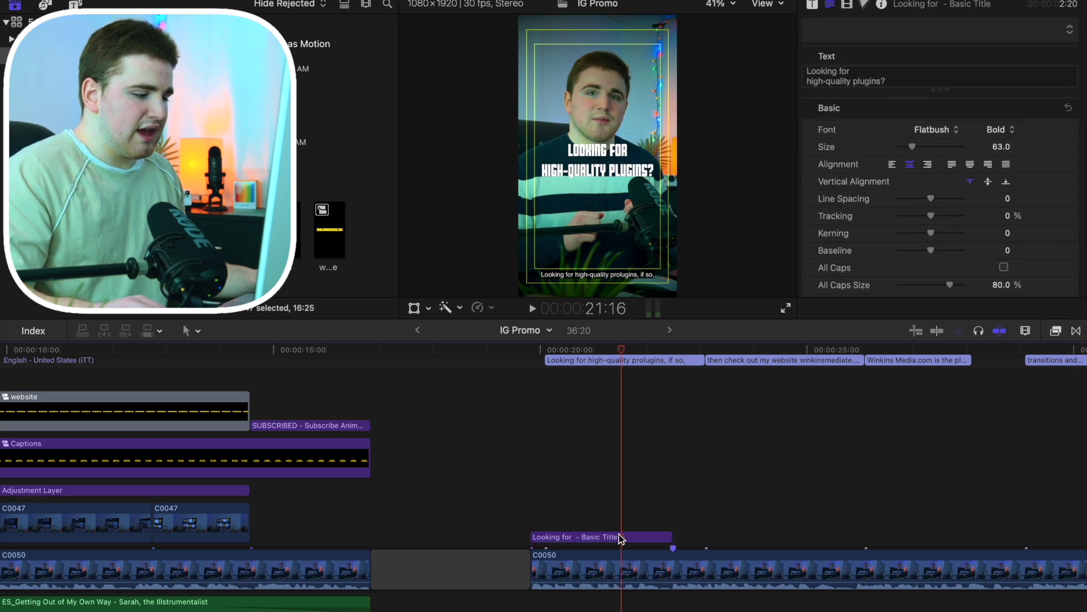
left_click(848, 10)
left_click_drag(1008, 105, 1007, 134)
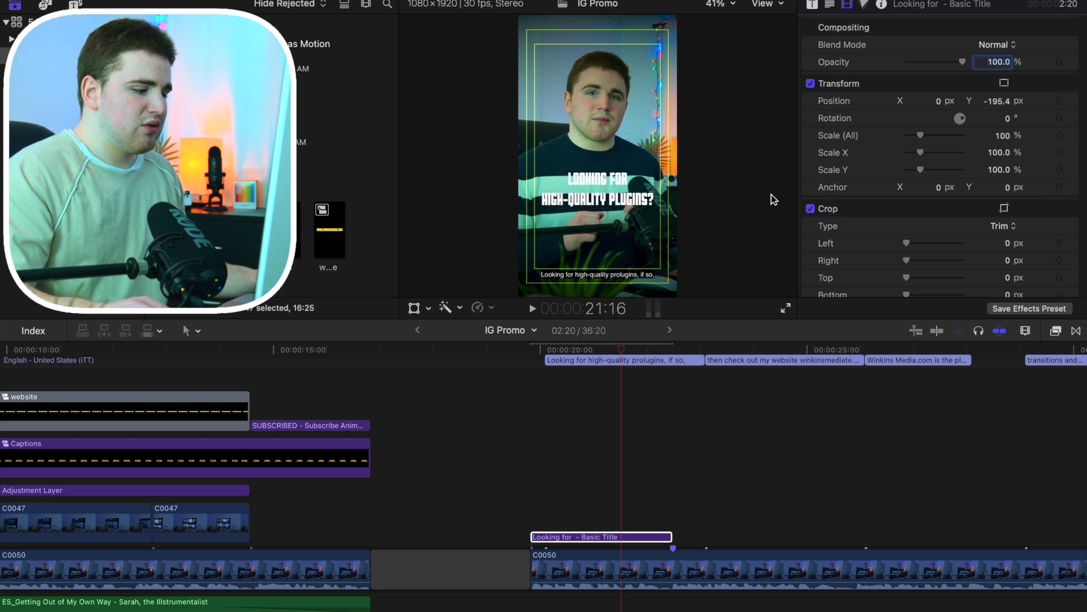
Step: Change the face colour of the title text to yellow-orange
left_click(831, 5)
scroll(826, 134, "down", 10)
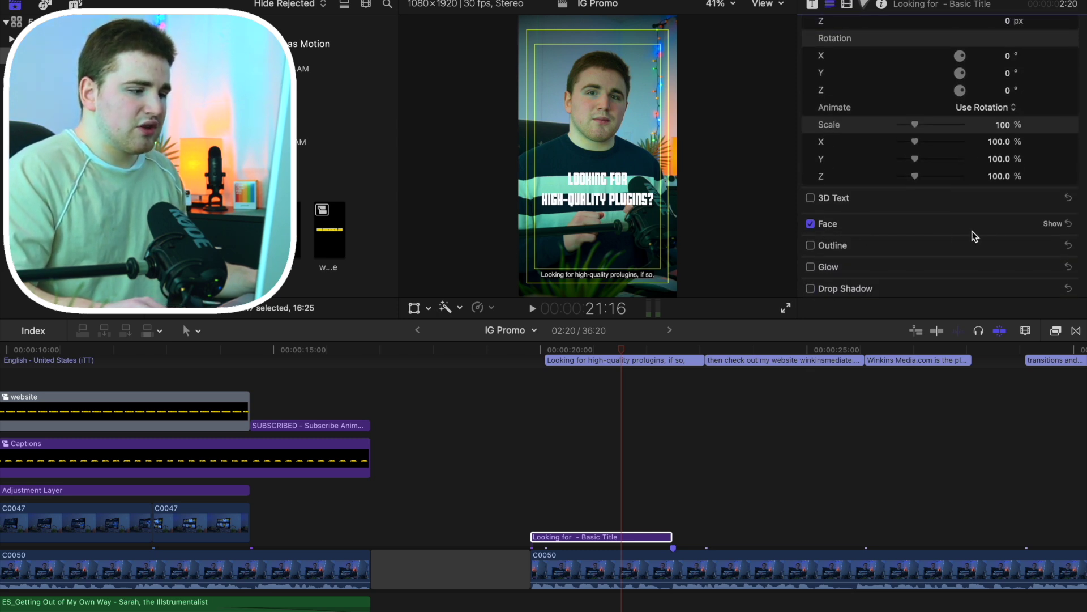
left_click(1052, 223)
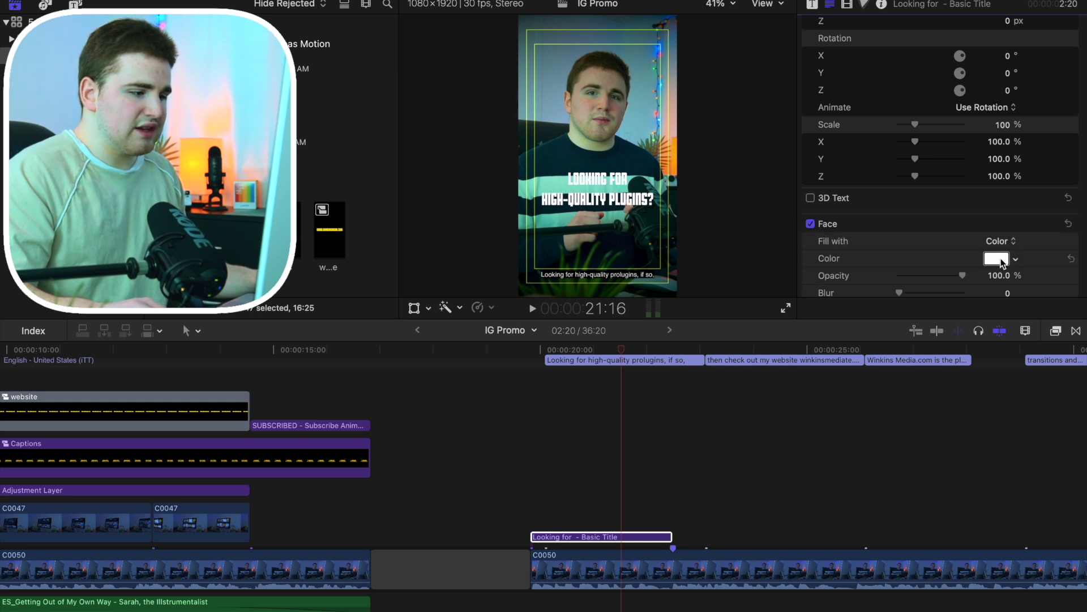
left_click(998, 259)
left_click_drag(80, 390, 138, 339)
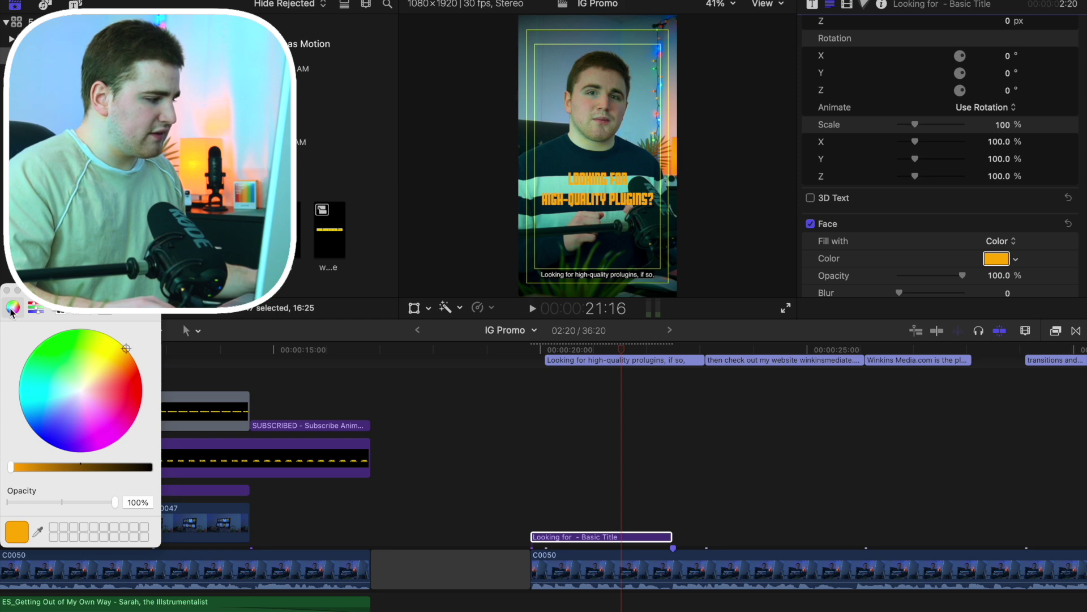
left_click(7, 290)
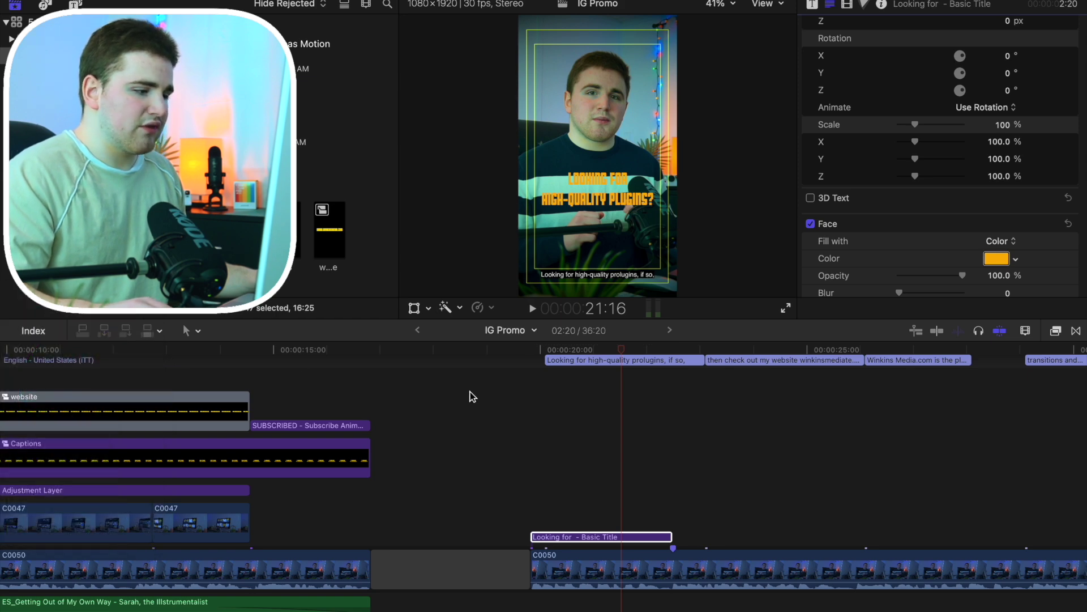
Step: Apply the Stroke effect from The Ultimate Bundle to the Basic Title
scroll(824, 247, "down", 3)
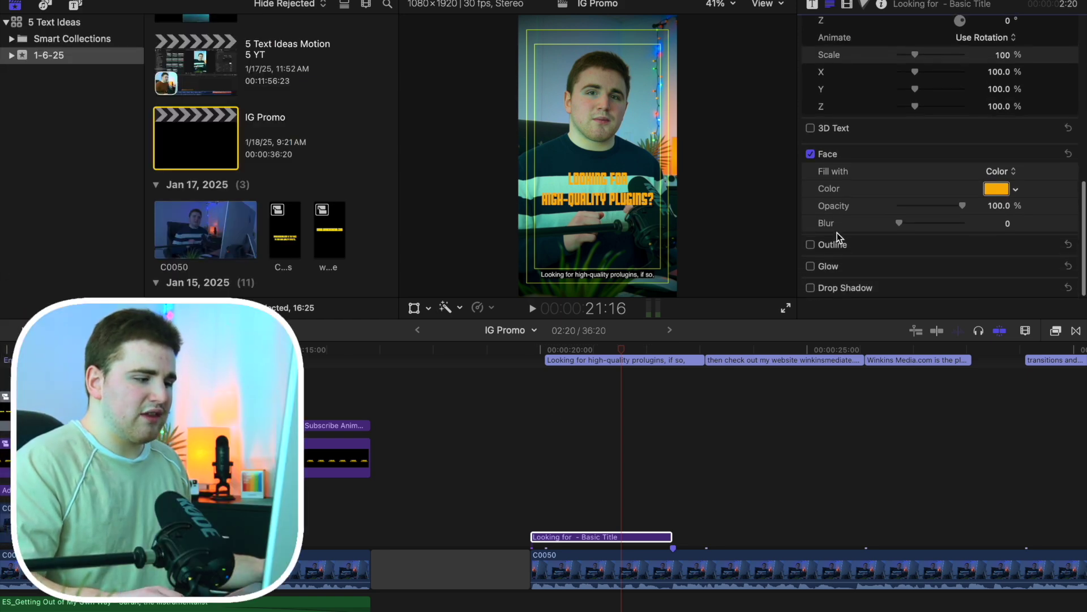
scroll(836, 257, "up", 10)
left_click(651, 540)
left_click(1056, 331)
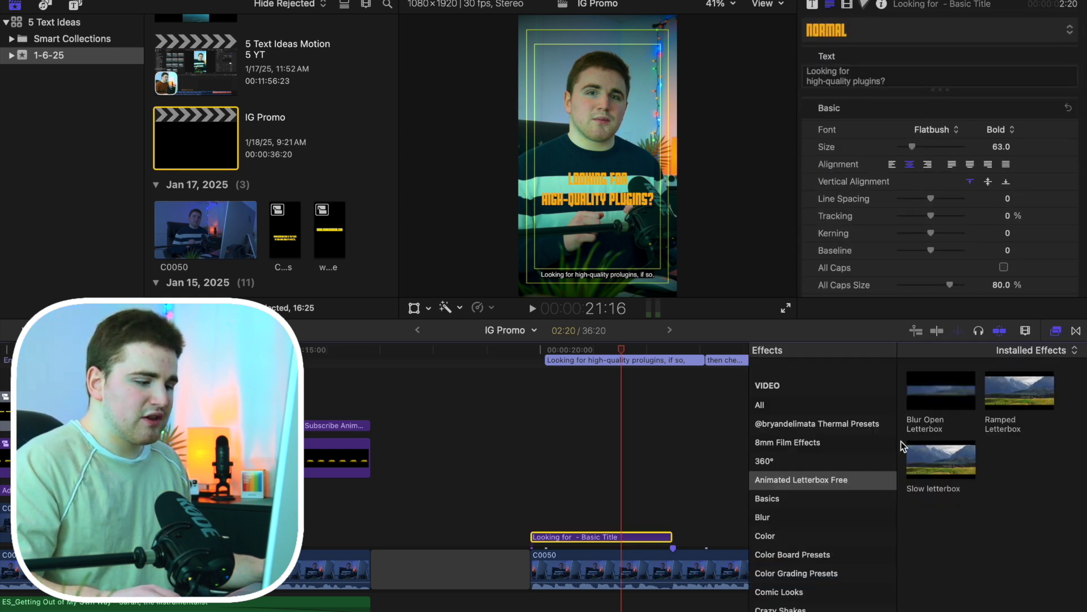
scroll(827, 495, "down", 10)
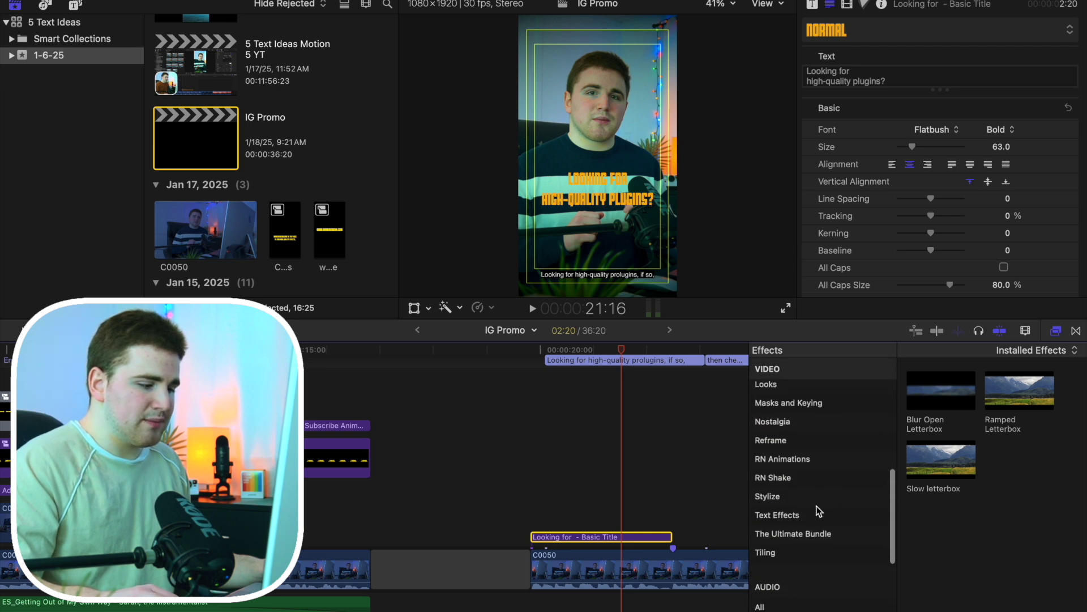
left_click(802, 533)
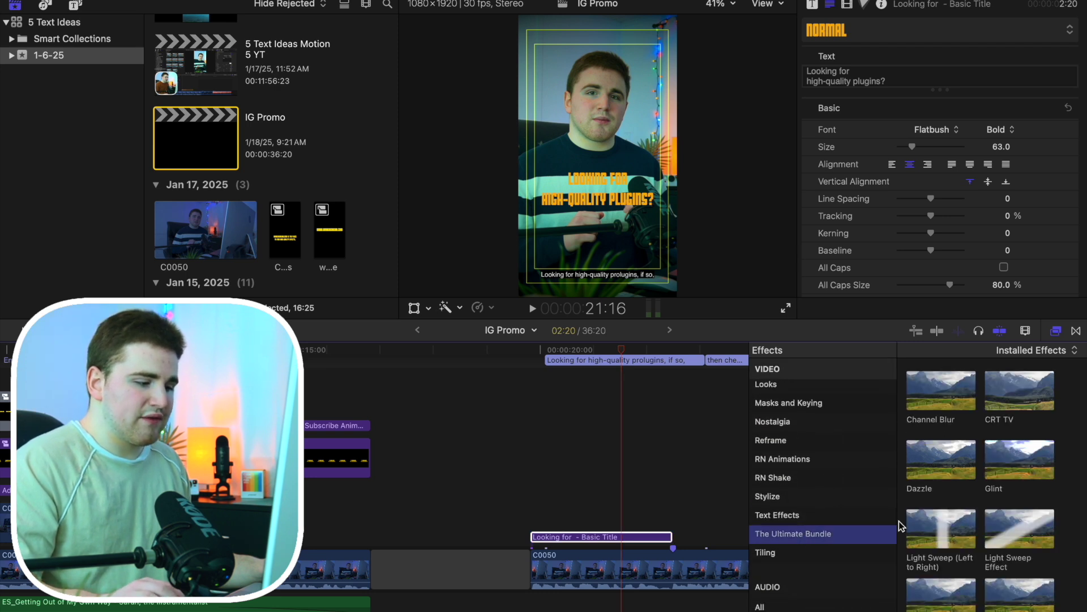
scroll(933, 515, "down", 8)
mouse_move(934, 592)
left_mouse_down()
mouse_move(850, 544)
mouse_move(640, 537)
left_mouse_up()
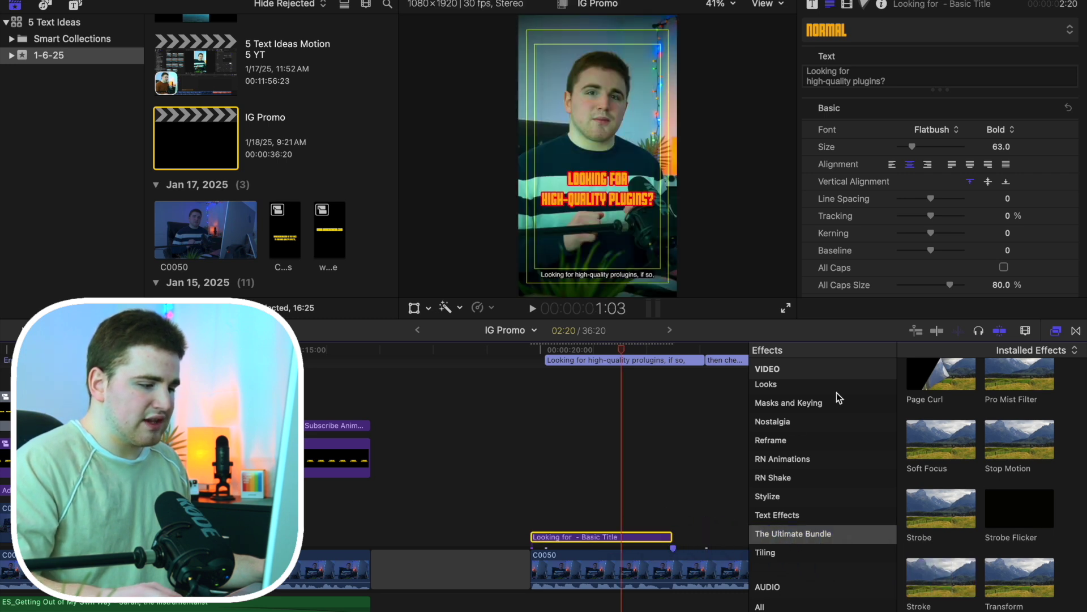
left_click(1057, 332)
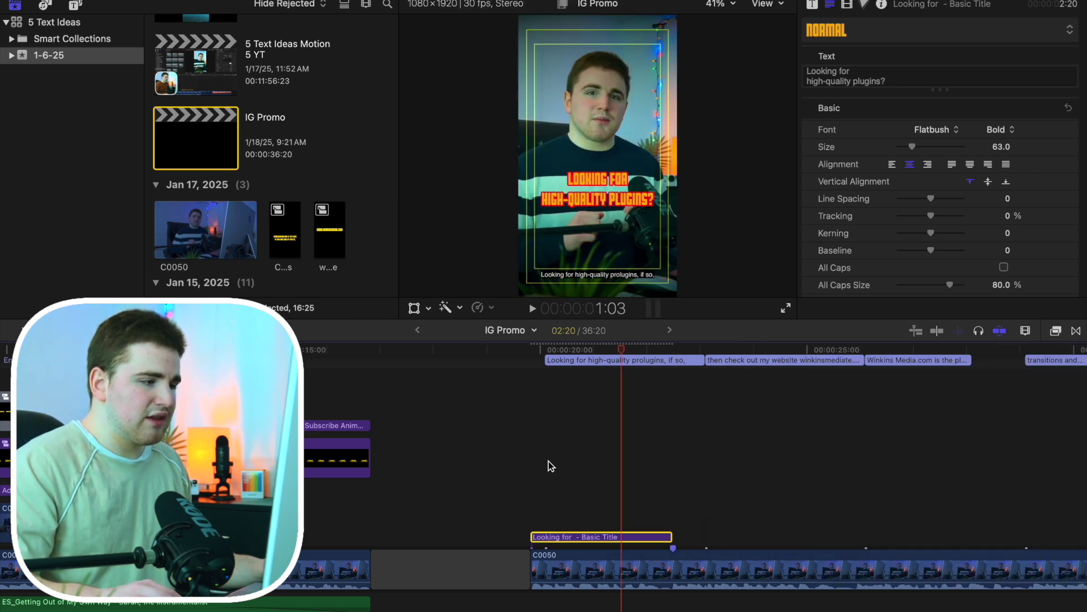
Step: Set the title's Stroke effect to a near-black colour and a width of 20
scroll(877, 228, "down", 10)
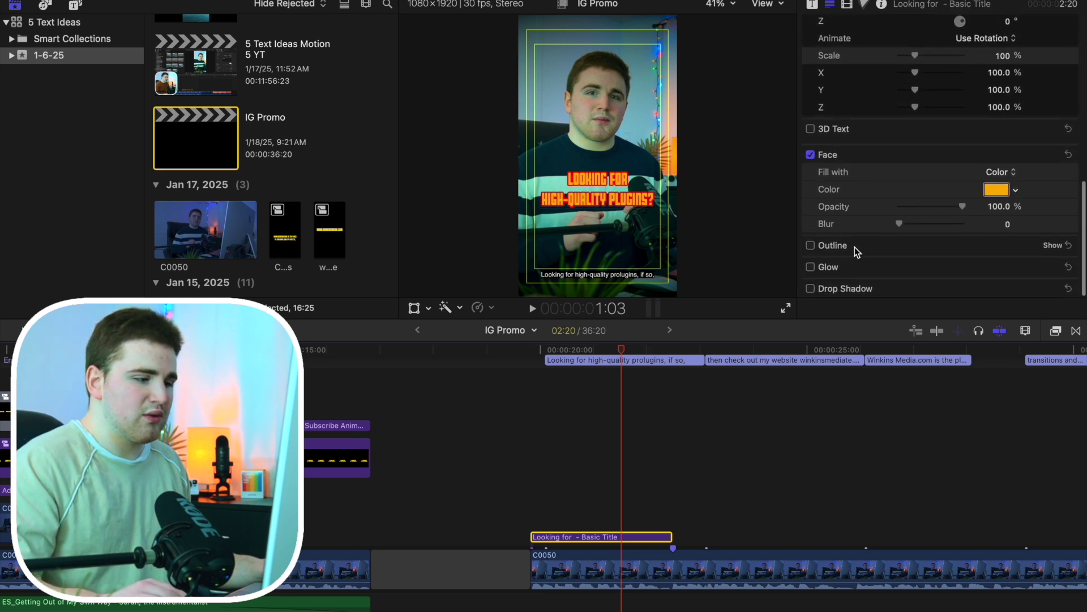
scroll(855, 247, "up", 10)
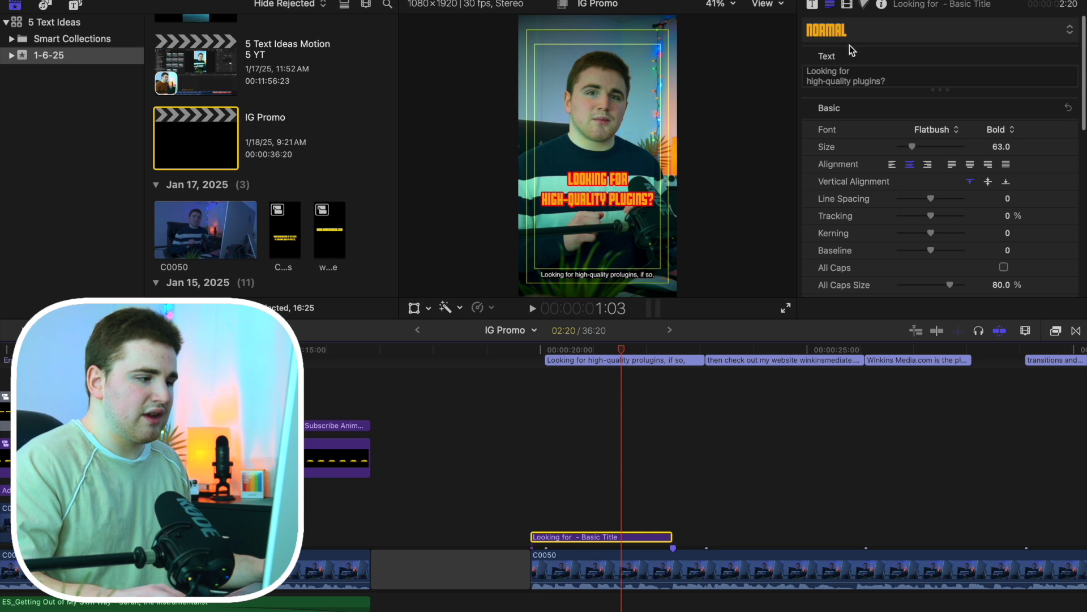
left_click(848, 8)
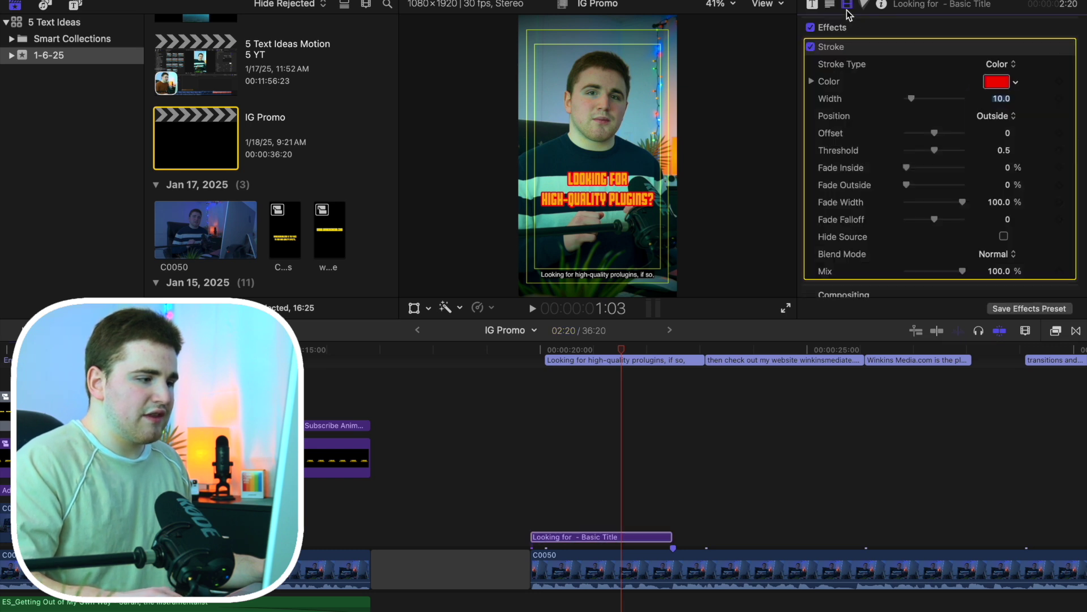
left_click(1016, 83)
left_click(1041, 102)
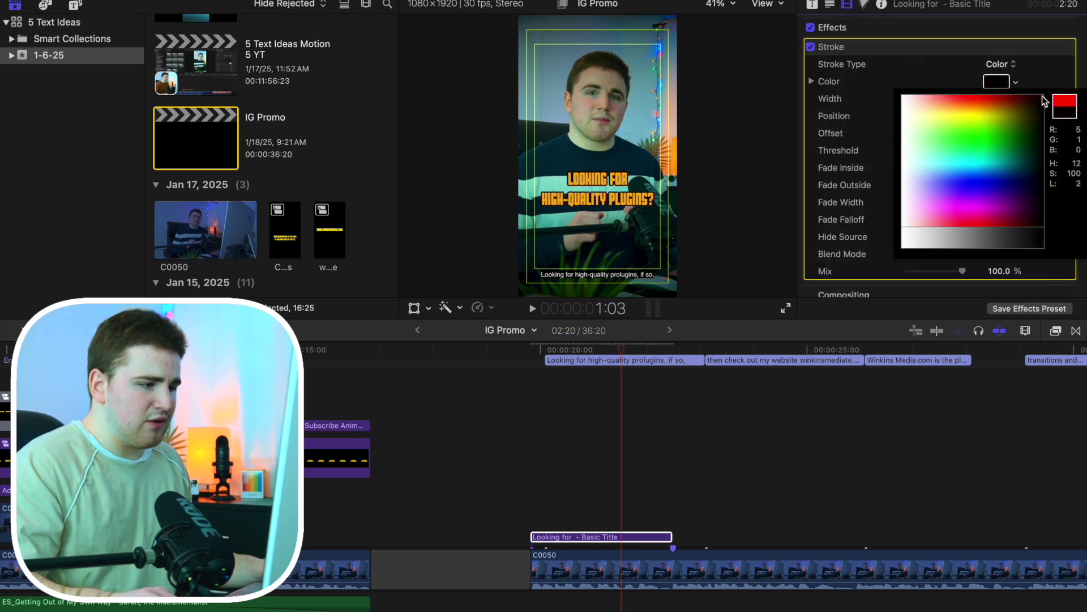
key("Escape")
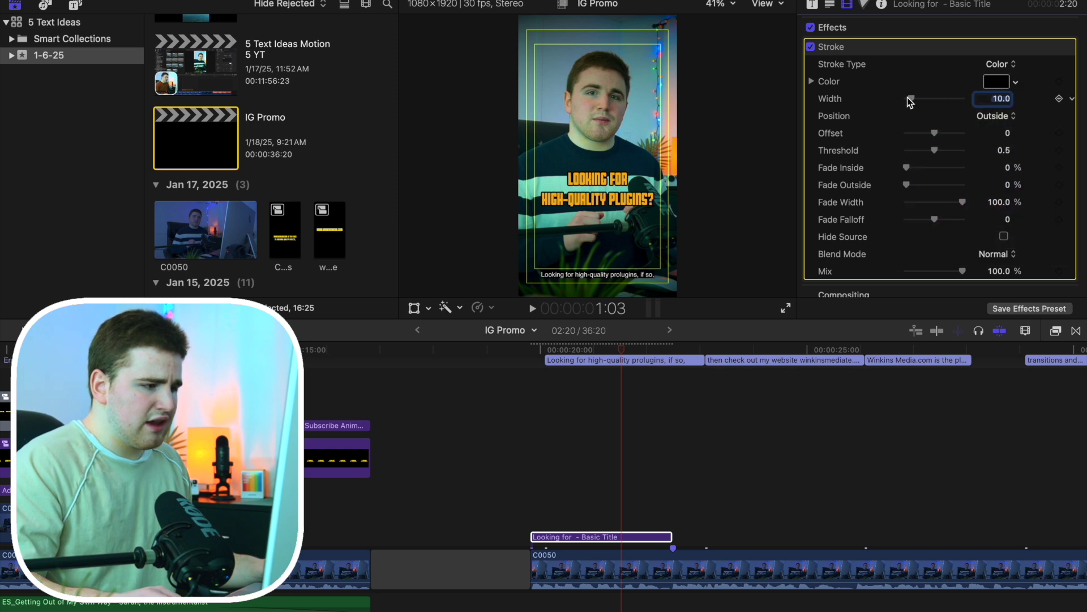
left_click_drag(912, 100, 918, 100)
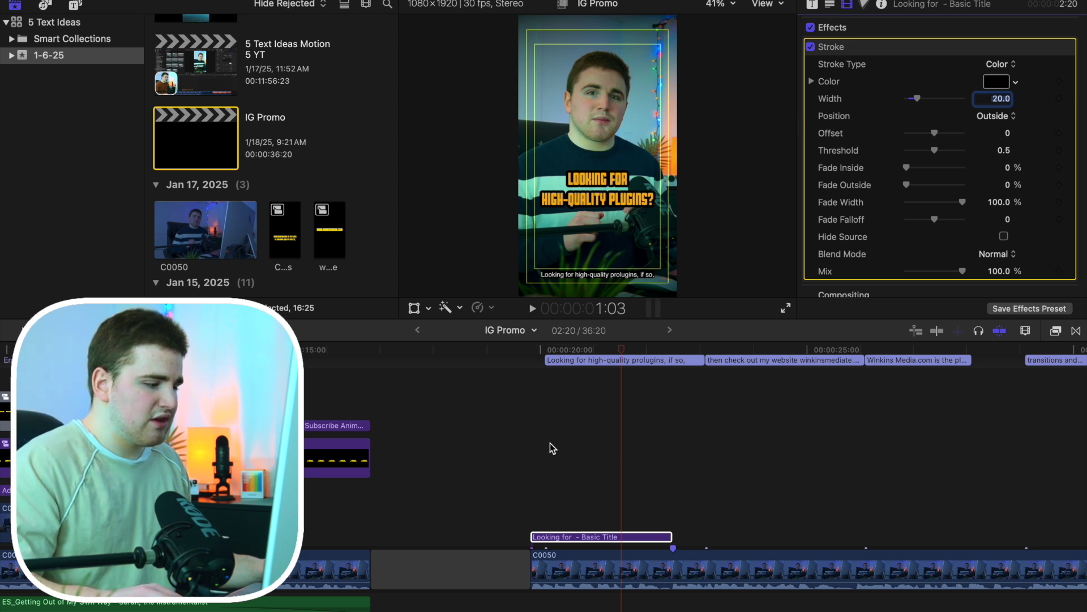
Step: Play the styled title from its start to compare it with the speech
left_click(532, 444)
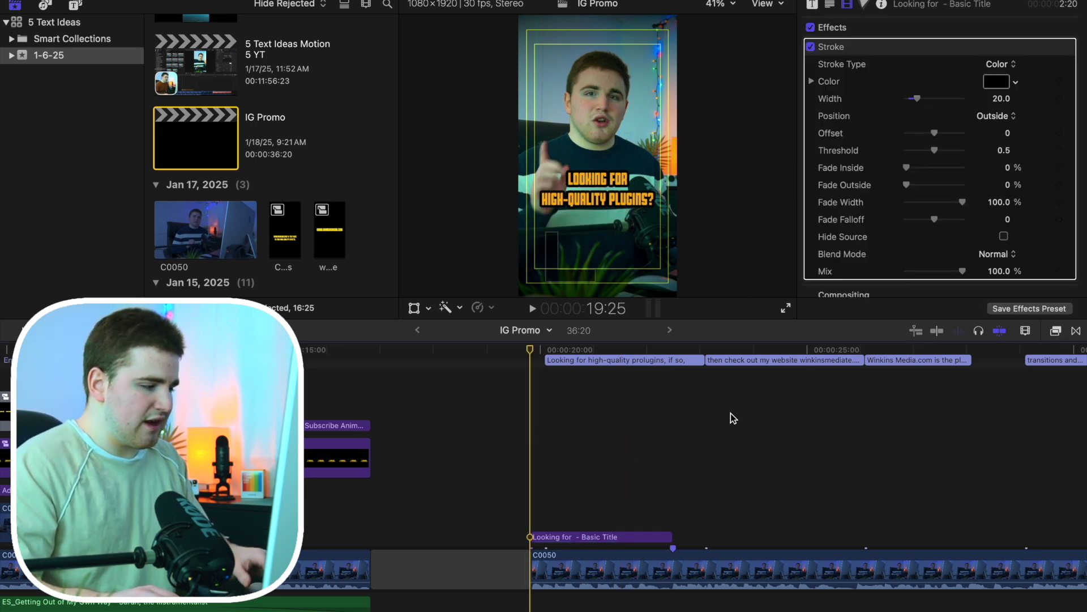
key("space")
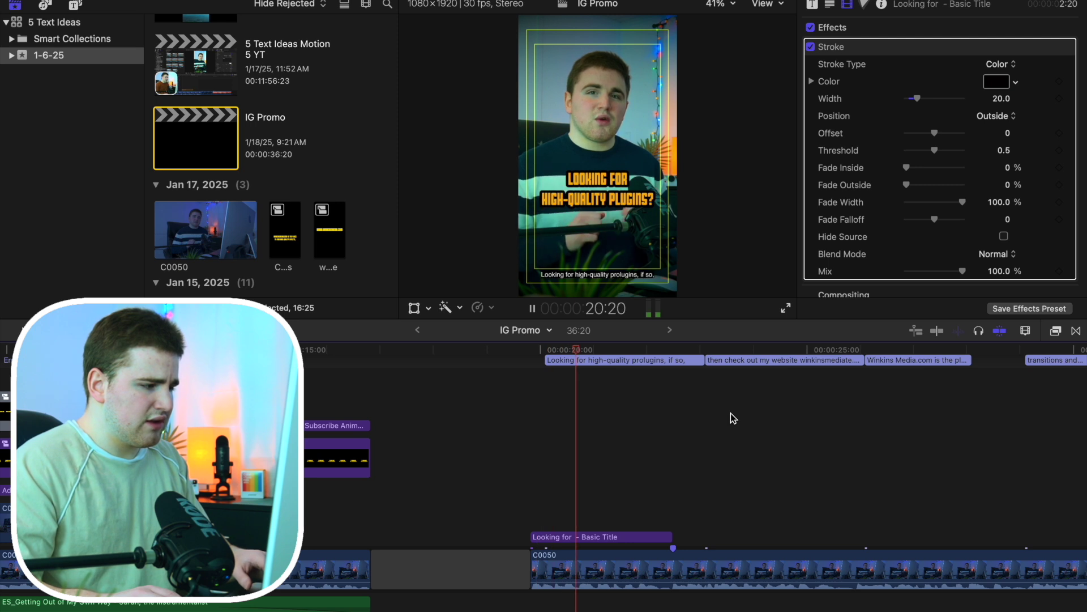
key("space")
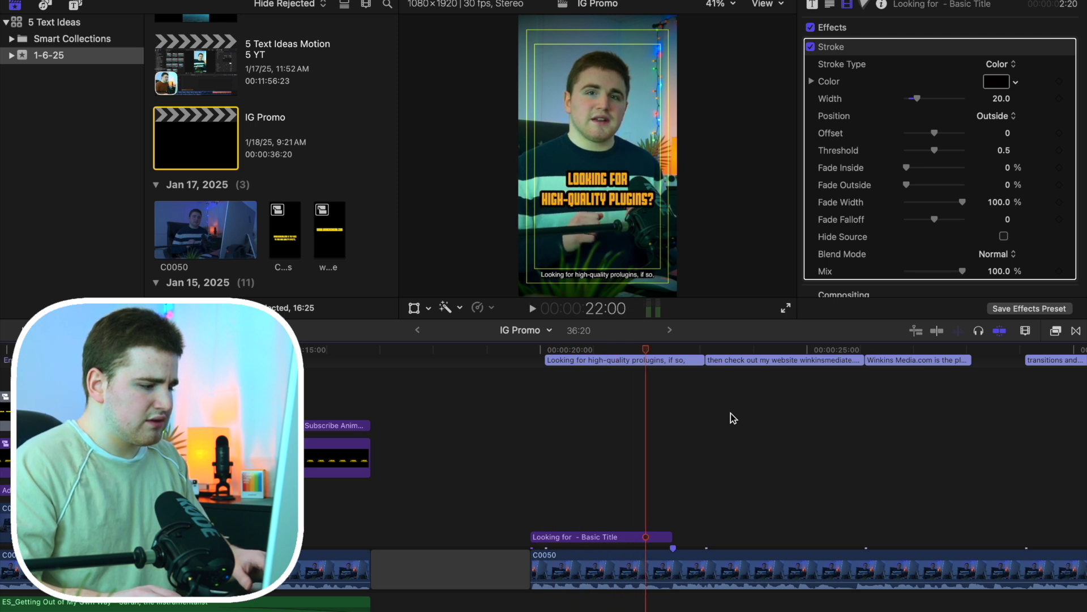
Step: Reword the title as "Looking for high-quality" with "Final Cut Pro plugins?" on the second line, and set its text size to 55
left_click(627, 538)
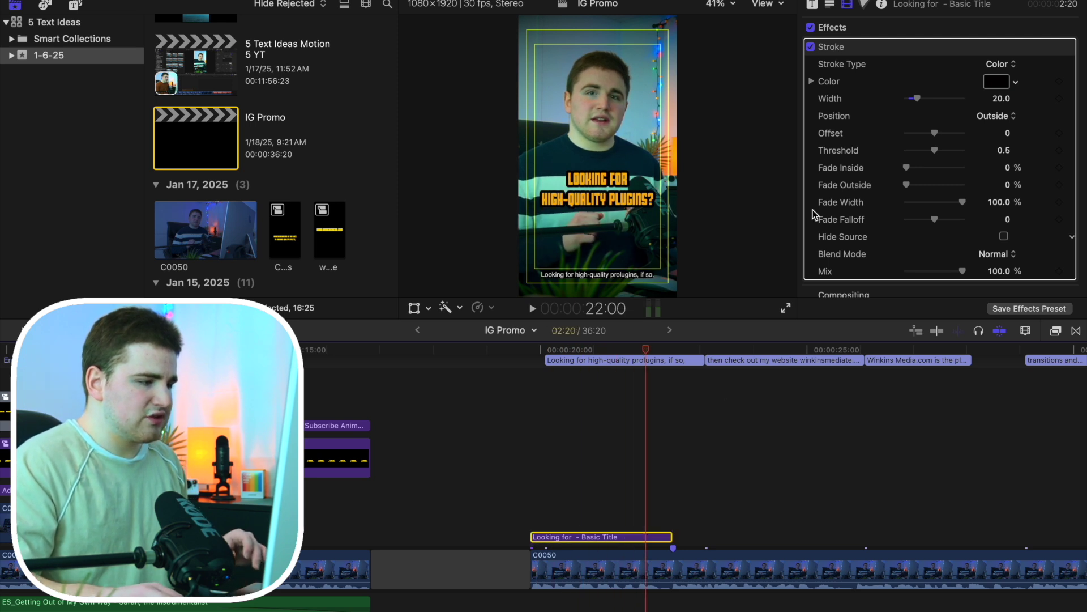
left_click(830, 4)
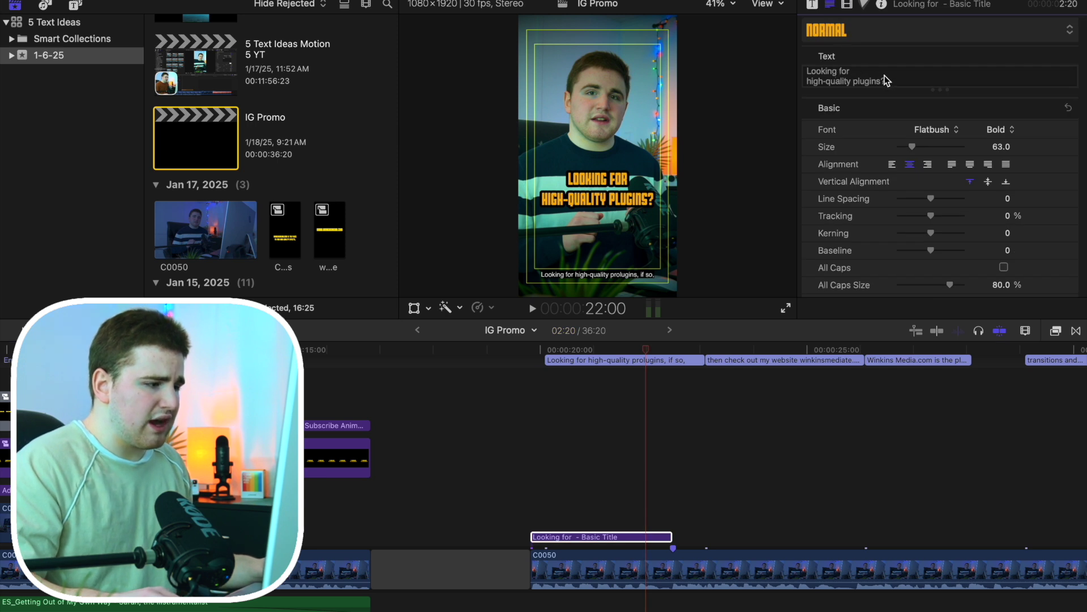
left_click(853, 81)
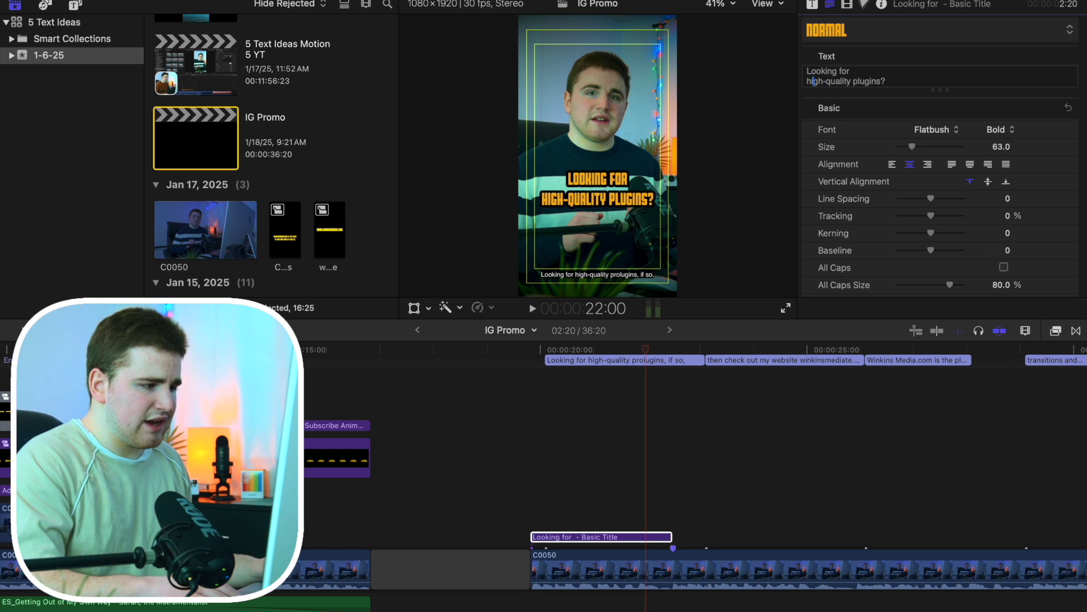
left_click(808, 81)
key("BackSpace")
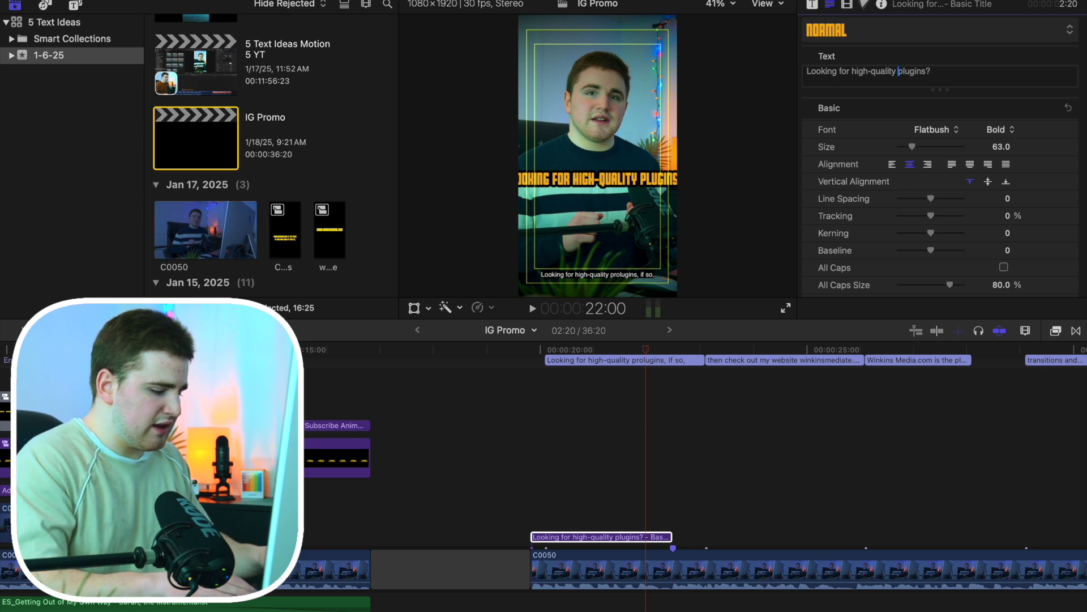
type("for high-quality Final Cut Pro X")
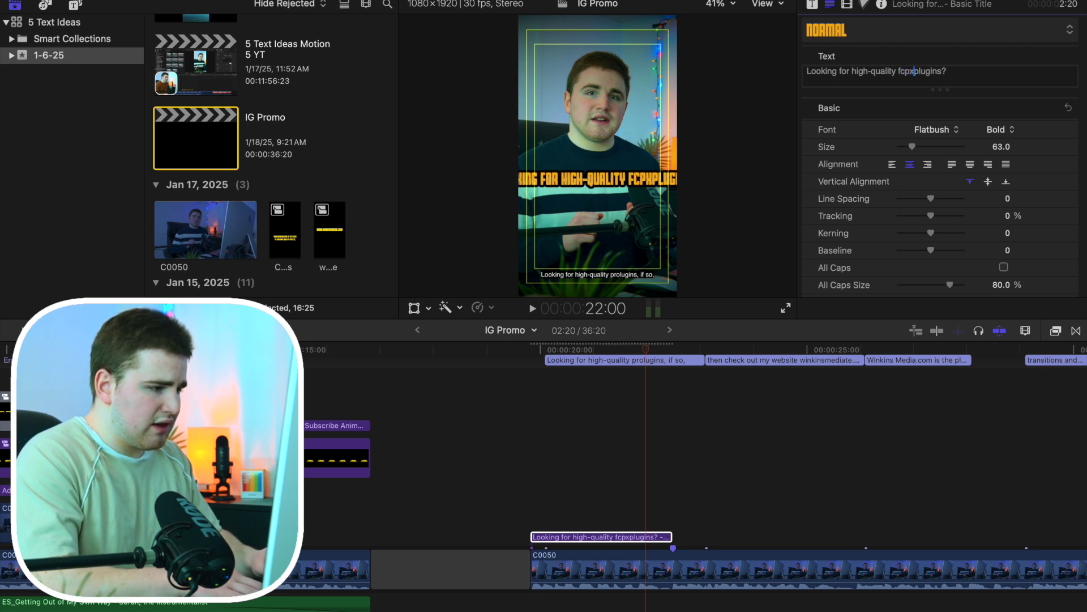
key("BackSpace")
key("BackSpace")
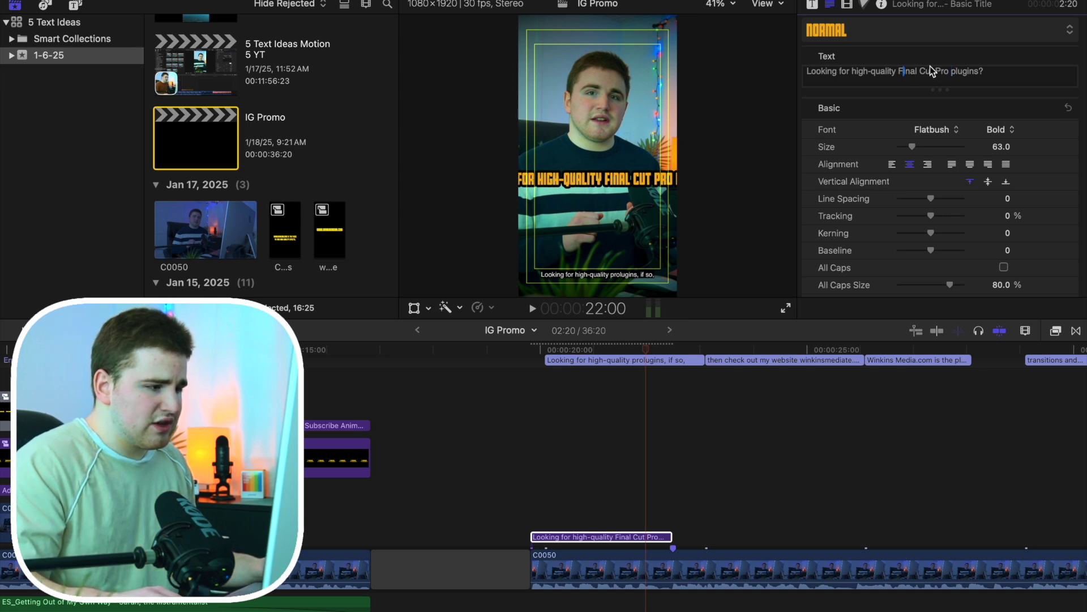
key("Return")
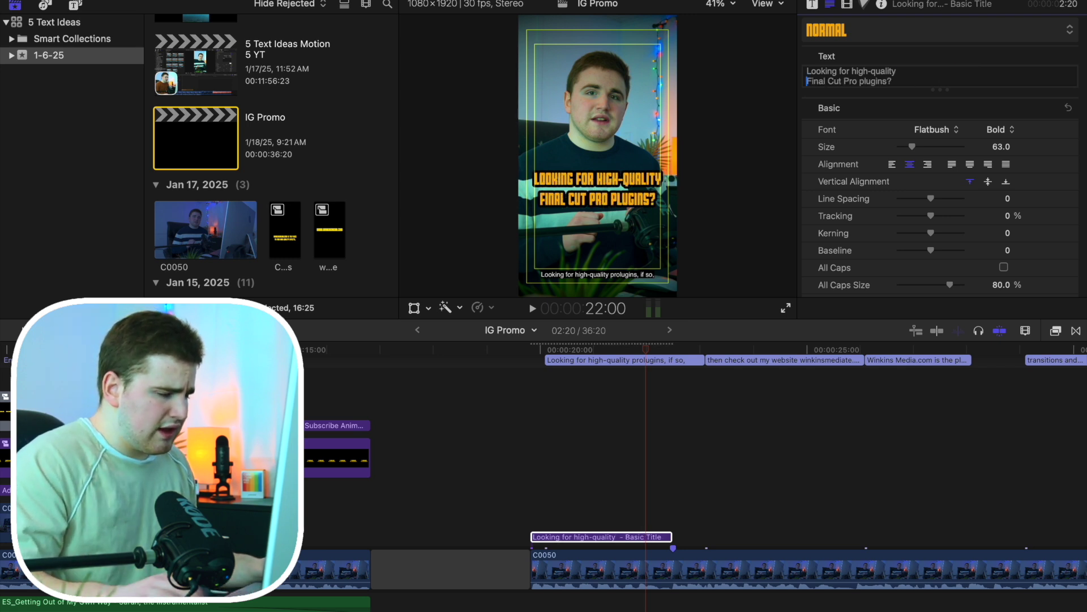
left_click_drag(915, 149, 912, 148)
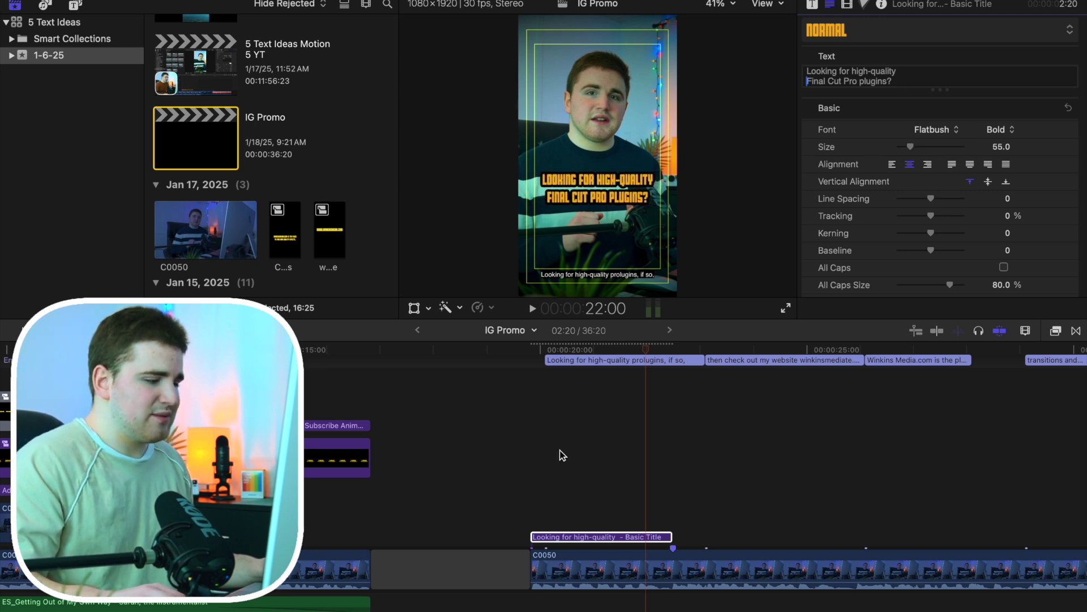
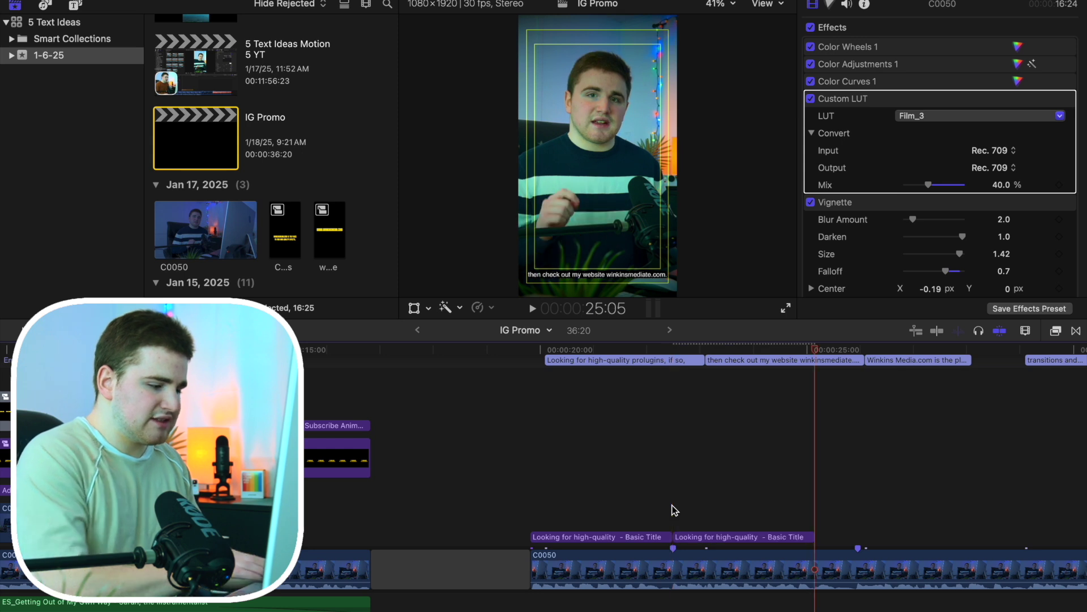
Step: Extend the second Basic Title to end at the second marker, and play it against the speech
left_click_drag(812, 541, 854, 541)
left_click(674, 511)
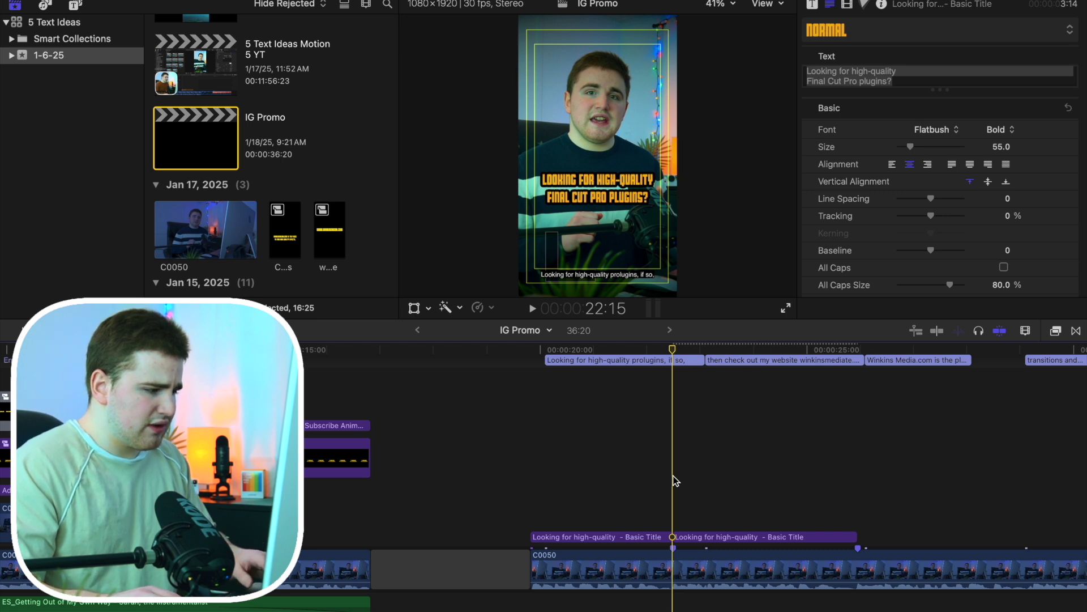
key("space")
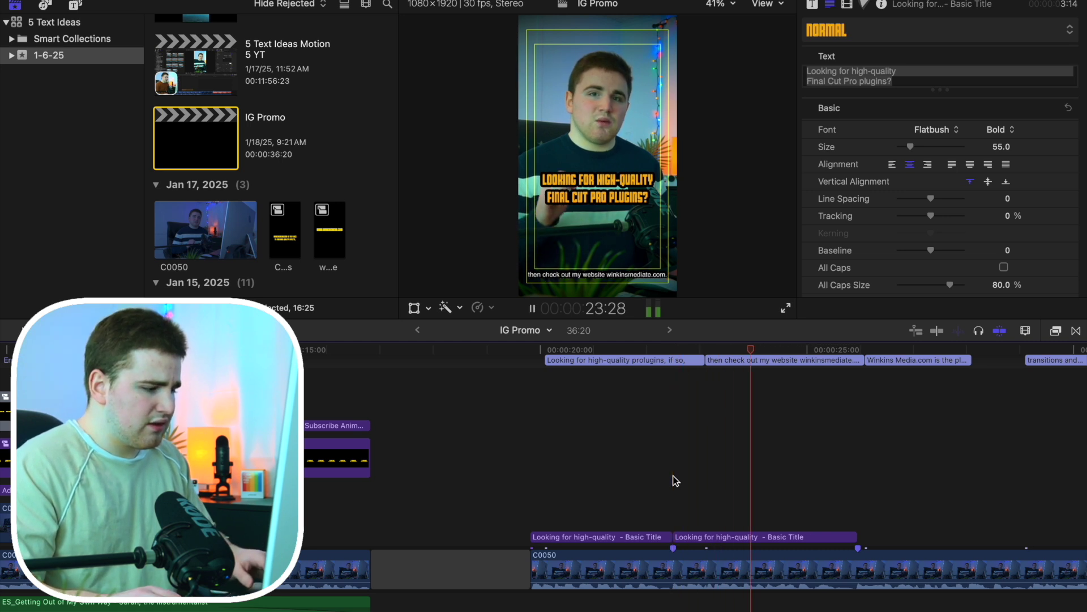
key("space")
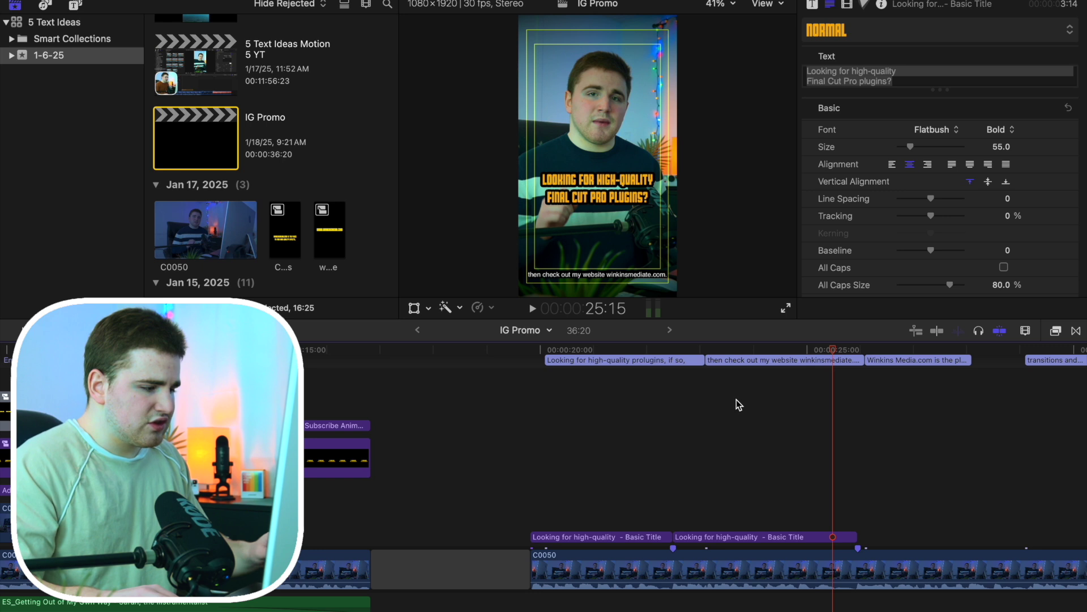
Step: Correct the caption above the second title to read "If so, then check out my website winkensmedia.com"
left_click(766, 362)
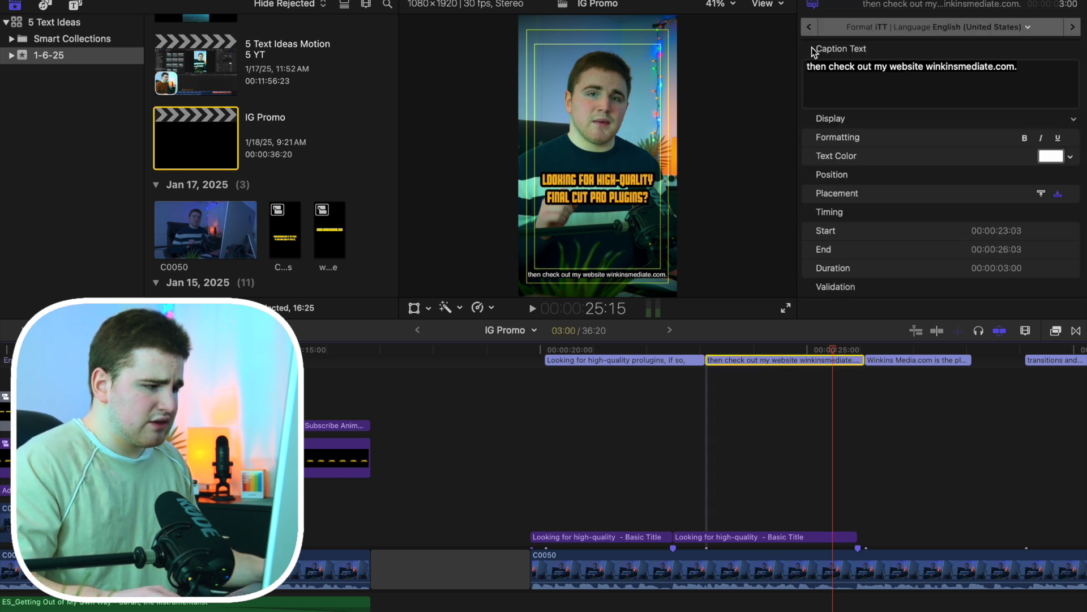
left_click(809, 70)
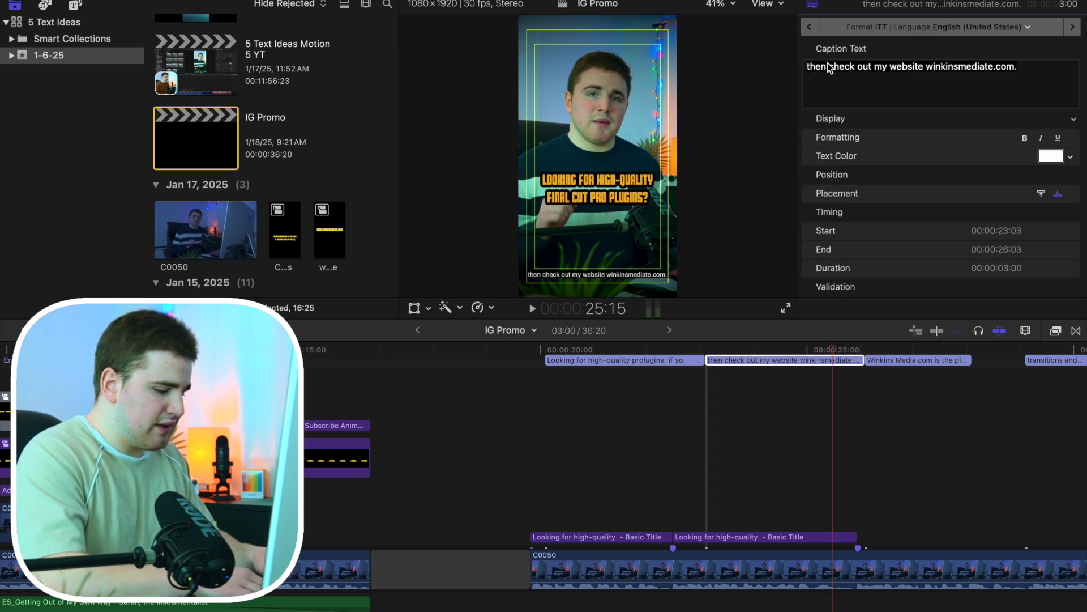
type("If so,")
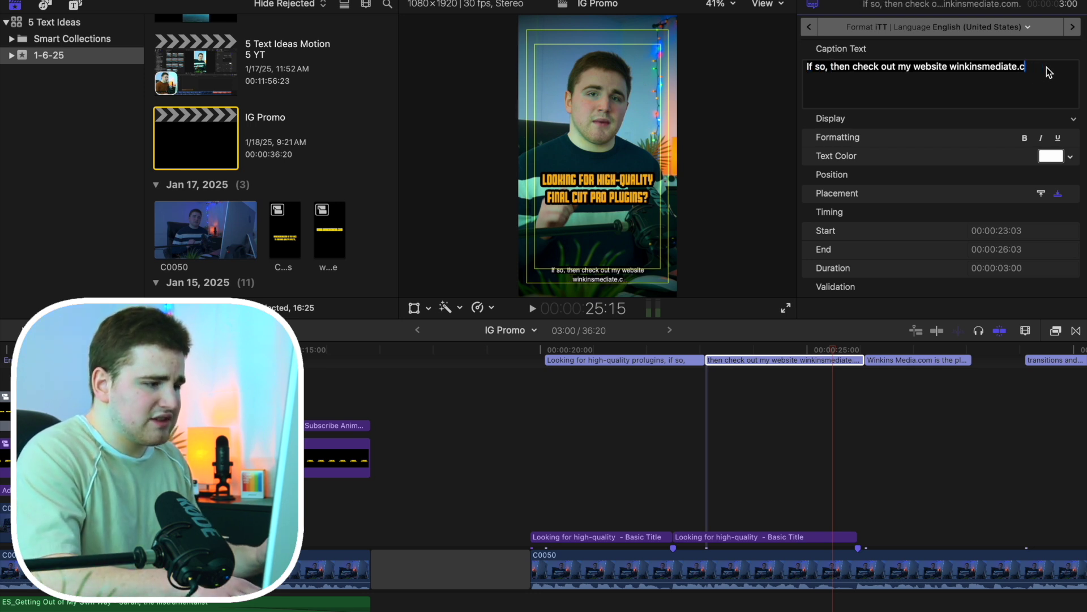
key("BackSpace")
key("BackSpace")
key("BackSpace")
key("BackSpace")
key("BackSpace")
key("BackSpace")
key("BackSpace")
key("BackSpace")
key("BackSpace")
key("BackSpace")
key("BackSpace")
key("BackSpace")
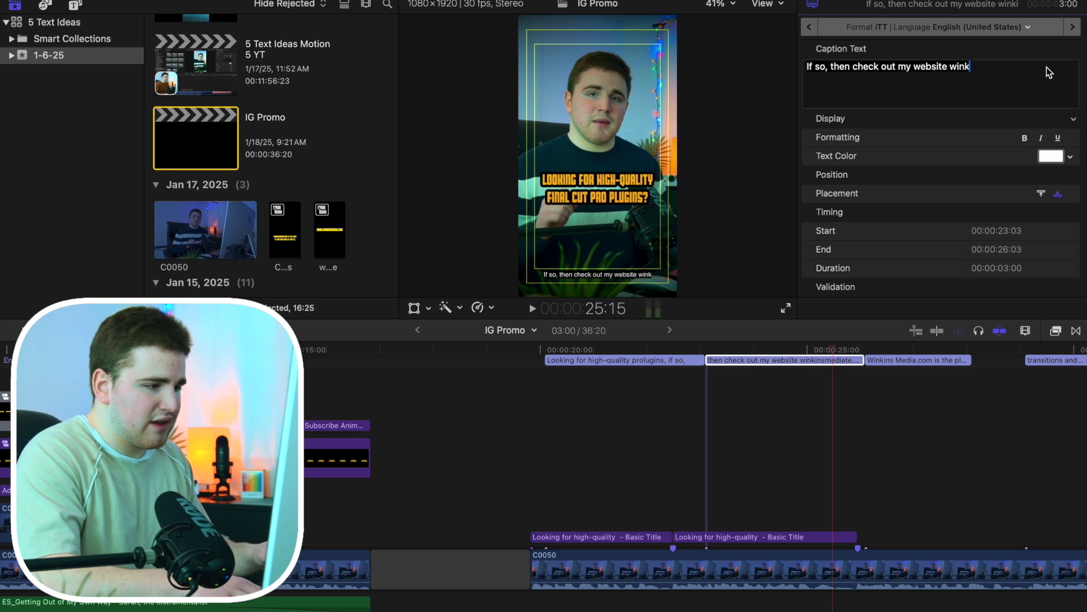
type("ensm")
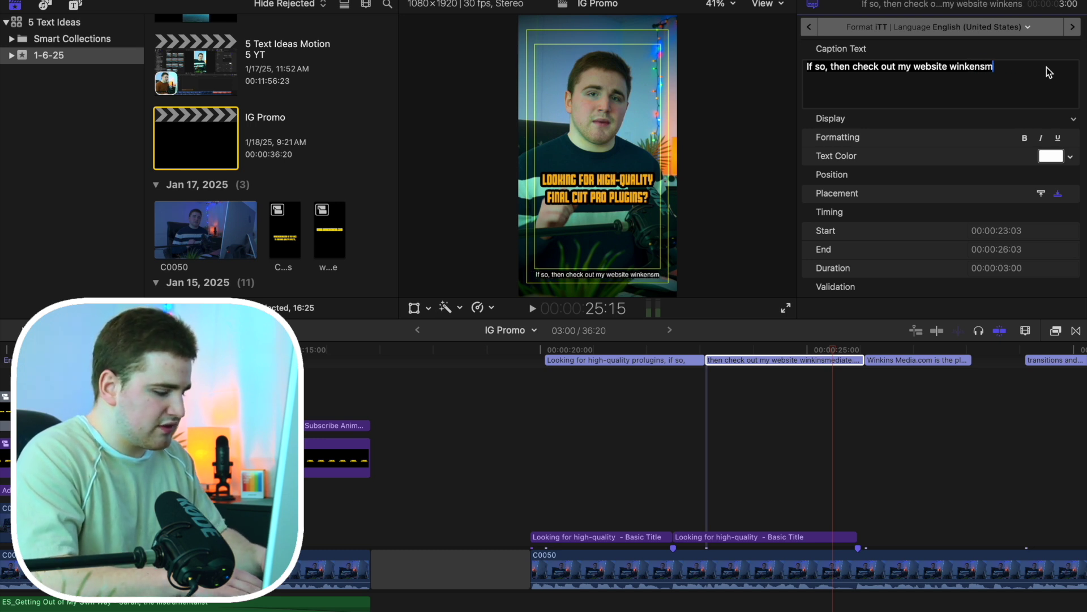
type("edia.co")
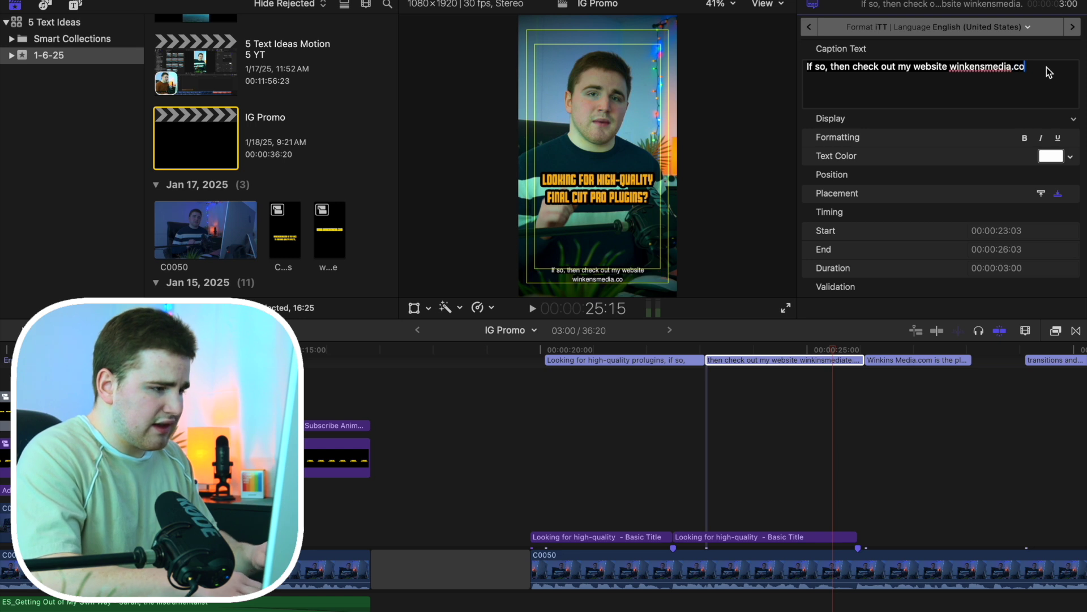
type("m")
Step: Copy the corrected caption text and replace the second title's entire text with it
key("shift+alt+Left")
key("shift+alt+Left")
key("shift+alt+Left")
key("shift+alt+Left")
key("shift+alt+Left")
key("shift+alt+Left")
key("shift+alt+Left")
key("shift+alt+Left")
key("super+c")
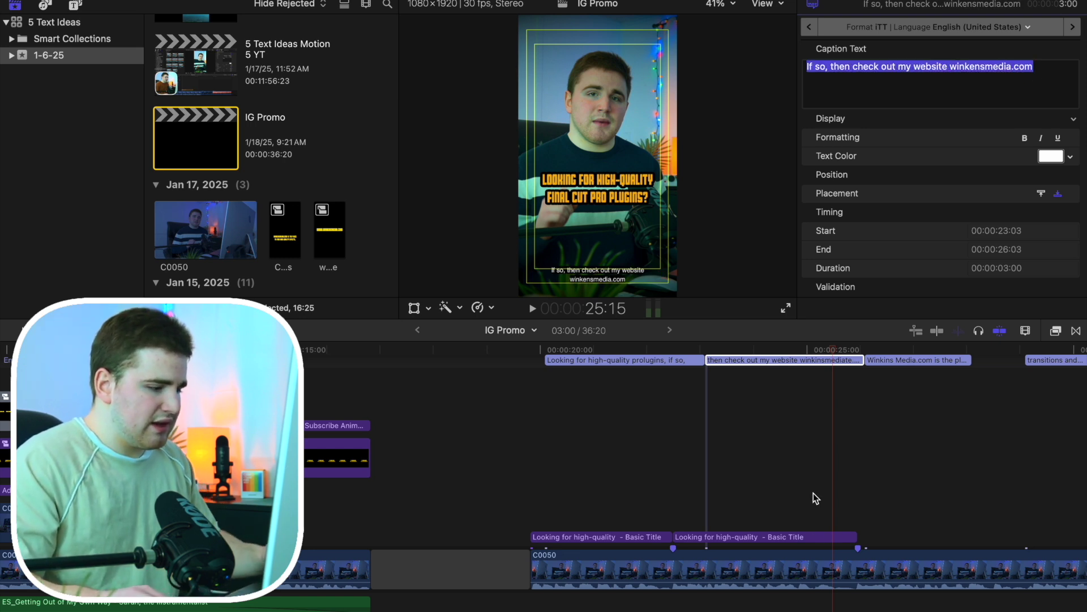
left_click(798, 536)
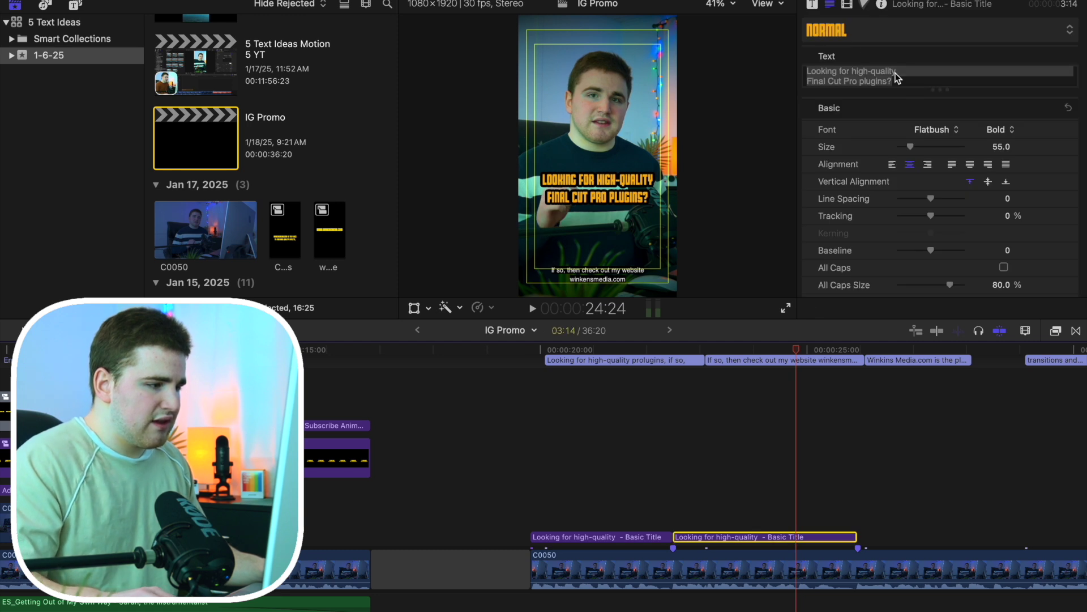
left_click(896, 72)
key("super+a")
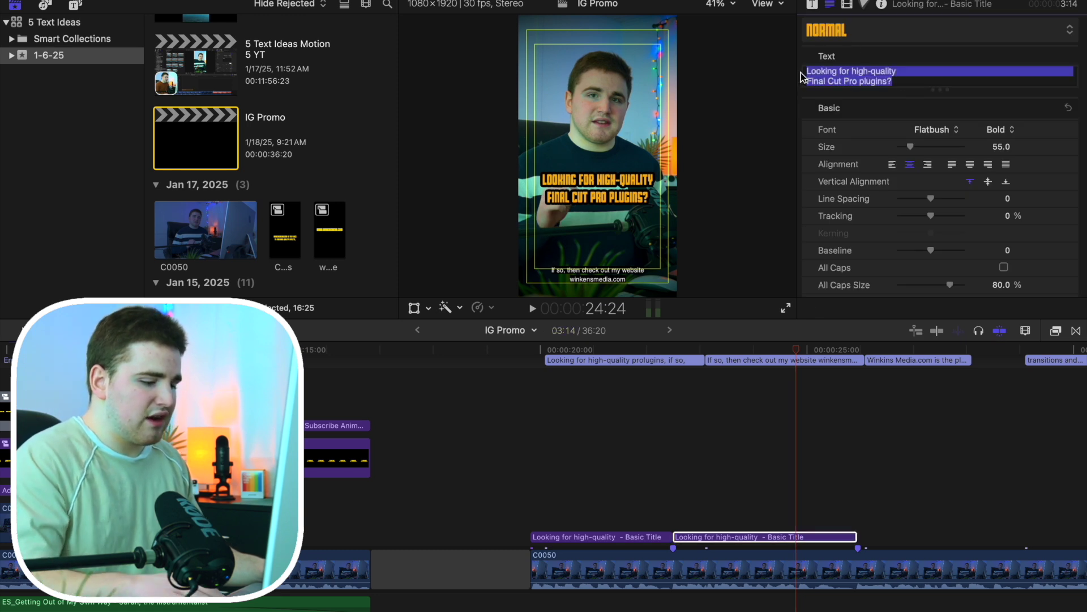
key("BackSpace")
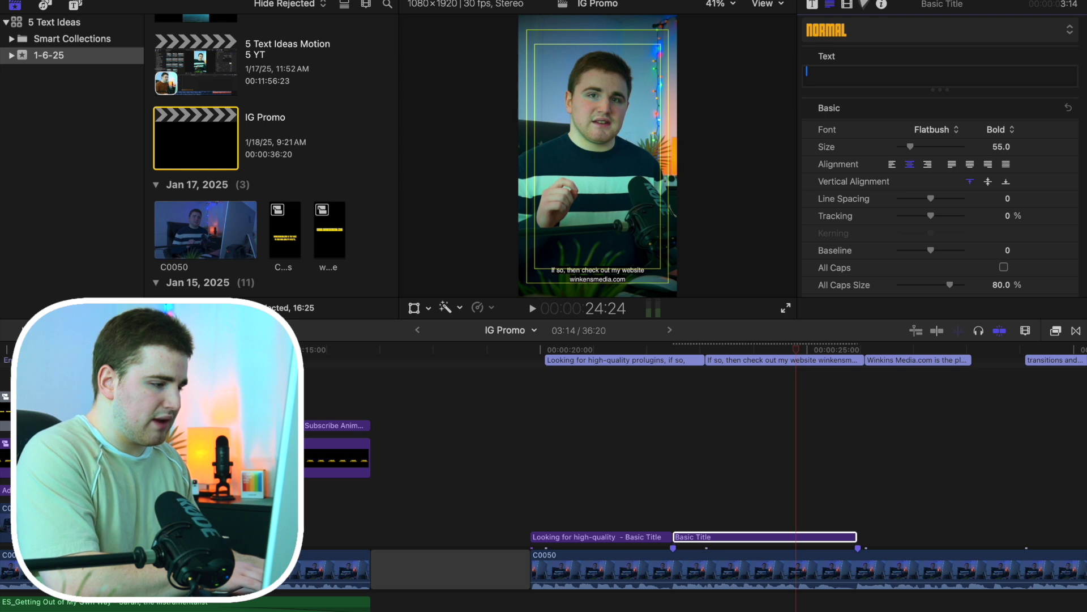
key("super+v")
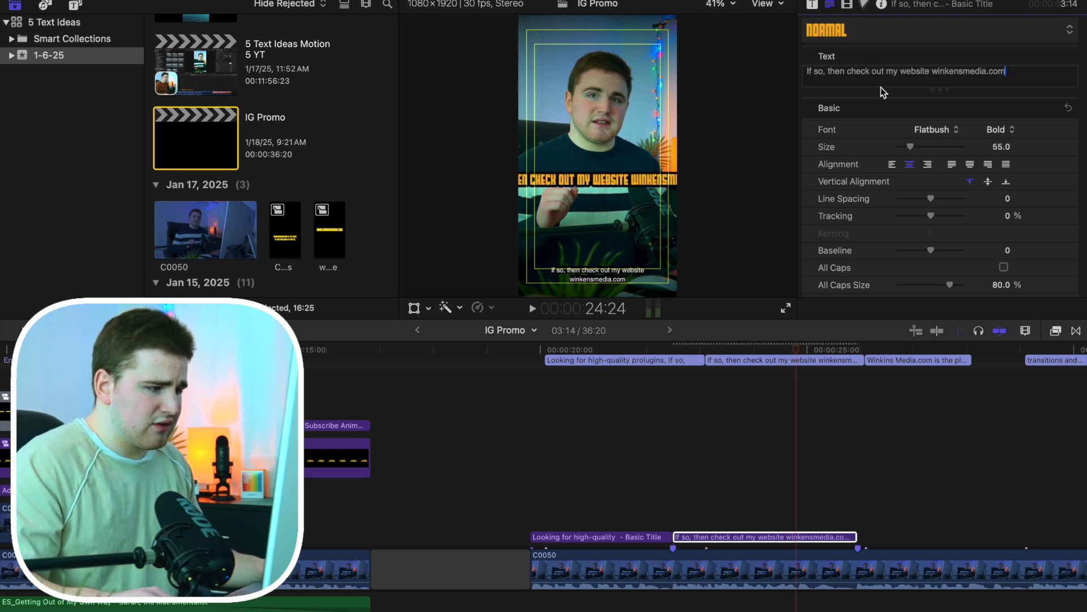
Step: Break the second title's text onto a second line before "my website" and set its text size to 43
left_click(888, 72)
key("Return")
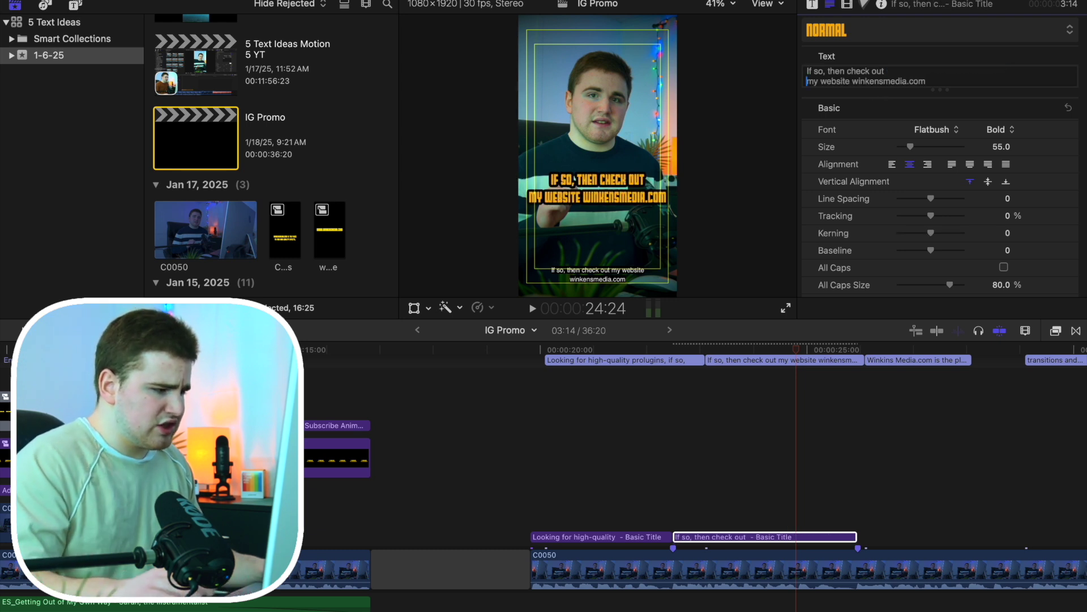
left_click_drag(912, 147, 909, 147)
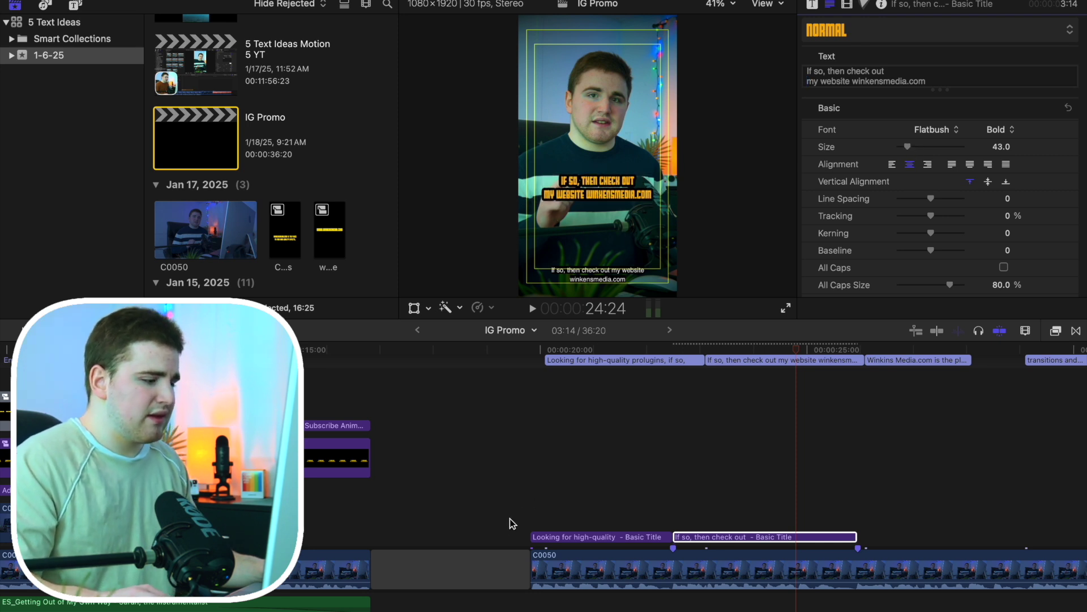
Step: Play both titles from the start of the first one to check their text and timing against the speech
left_click(531, 491)
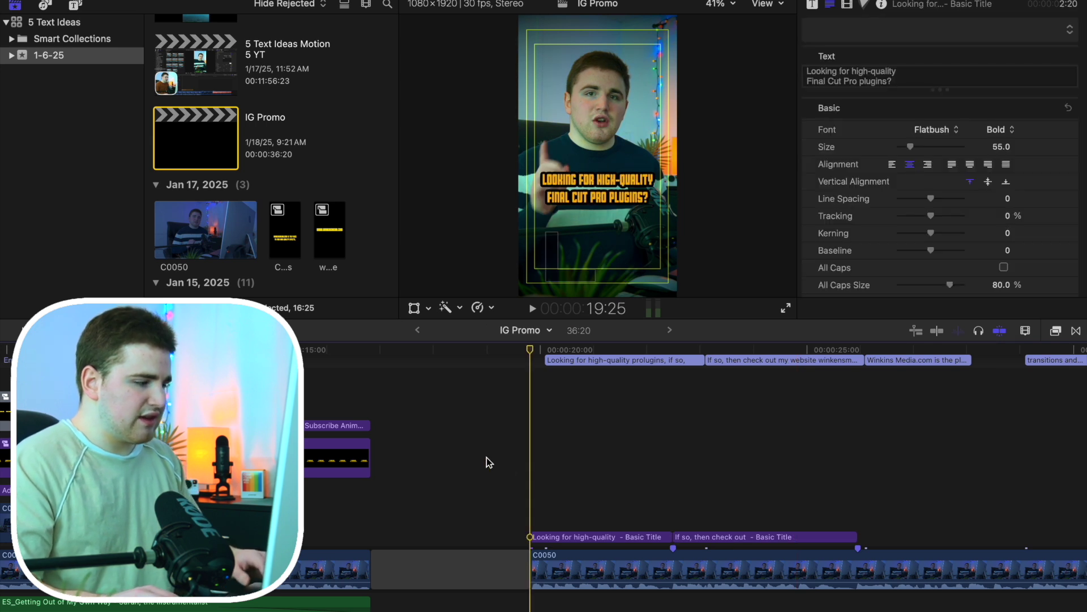
key("space")
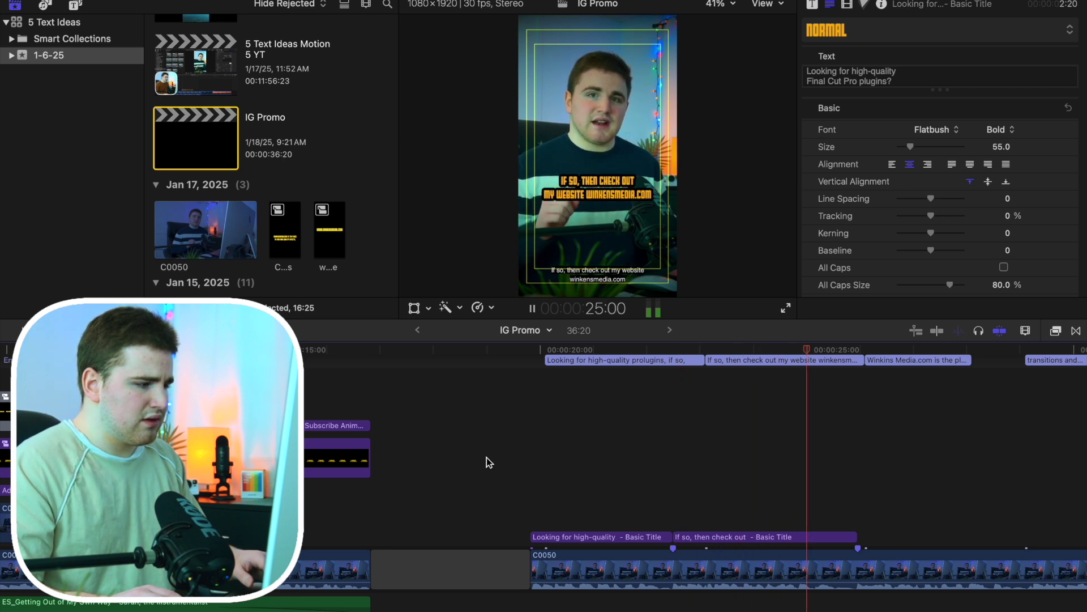
key("space")
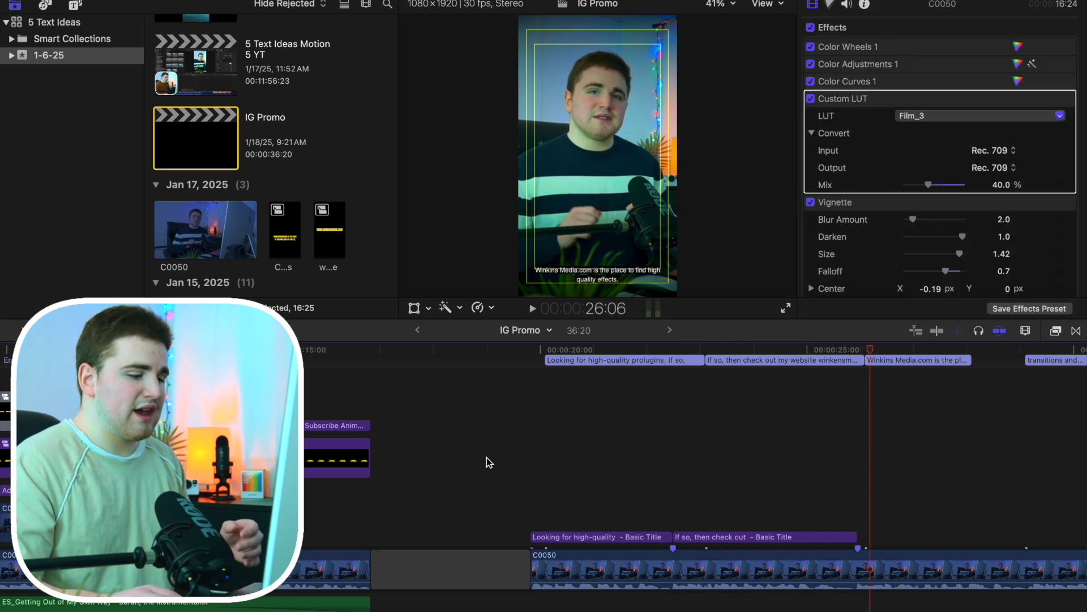
Step: Delete all the speech captions above the IG Promo clip
left_click(757, 492)
scroll(723, 473, "right", 10)
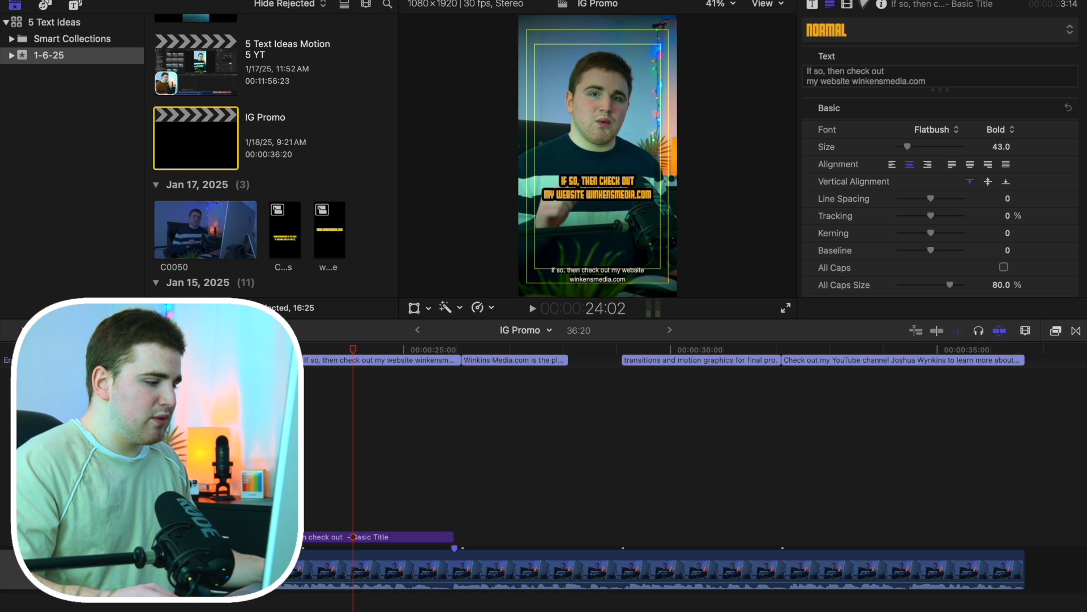
left_click_drag(289, 396, 902, 358)
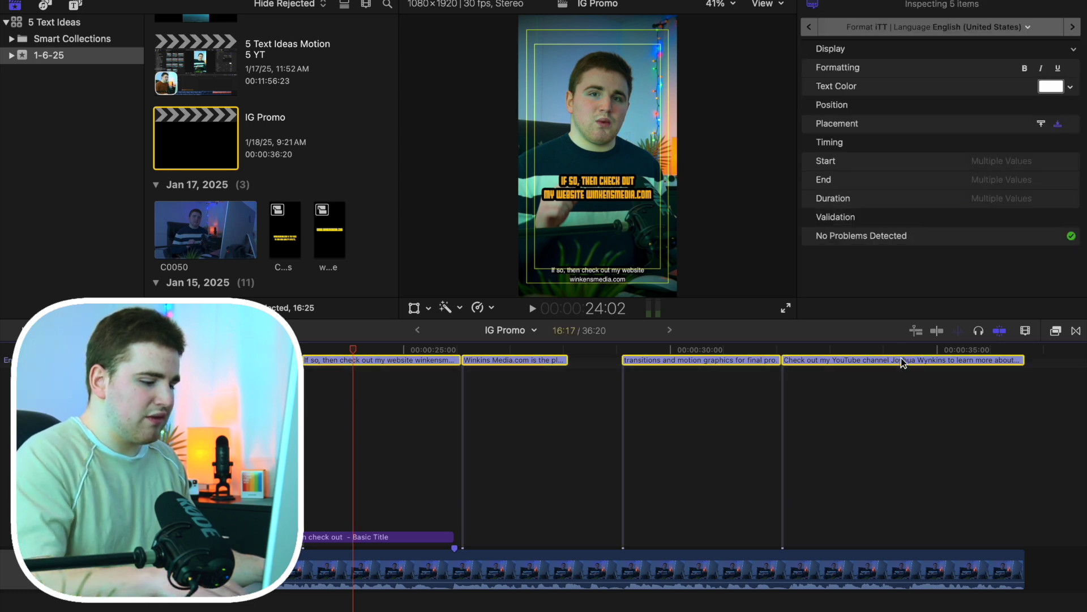
key("Delete")
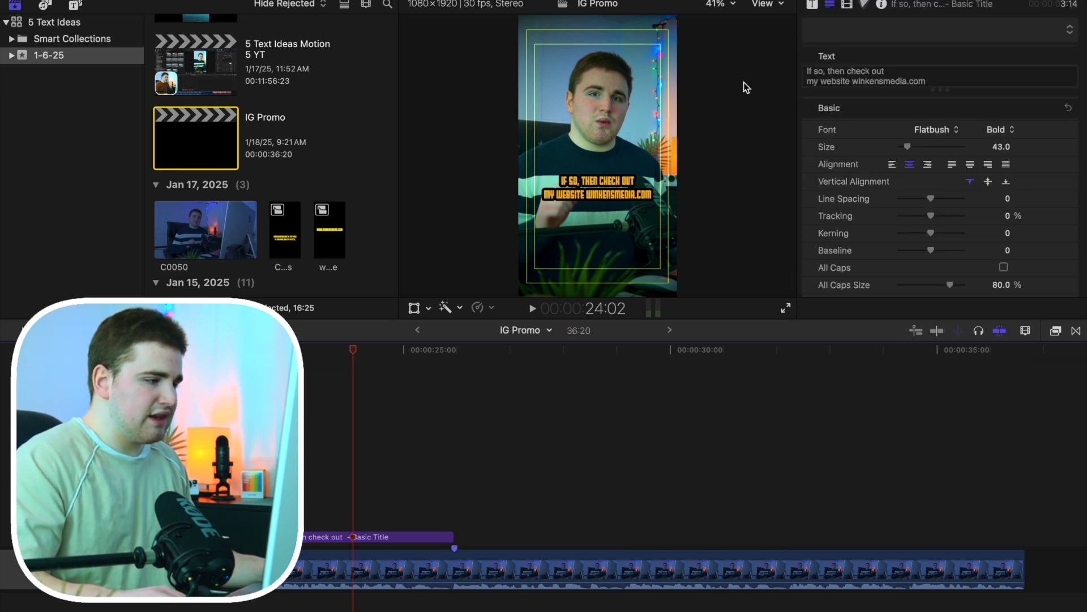
Step: Hide the title/action safe zones in the viewer and go back to the first title
left_click(771, 7)
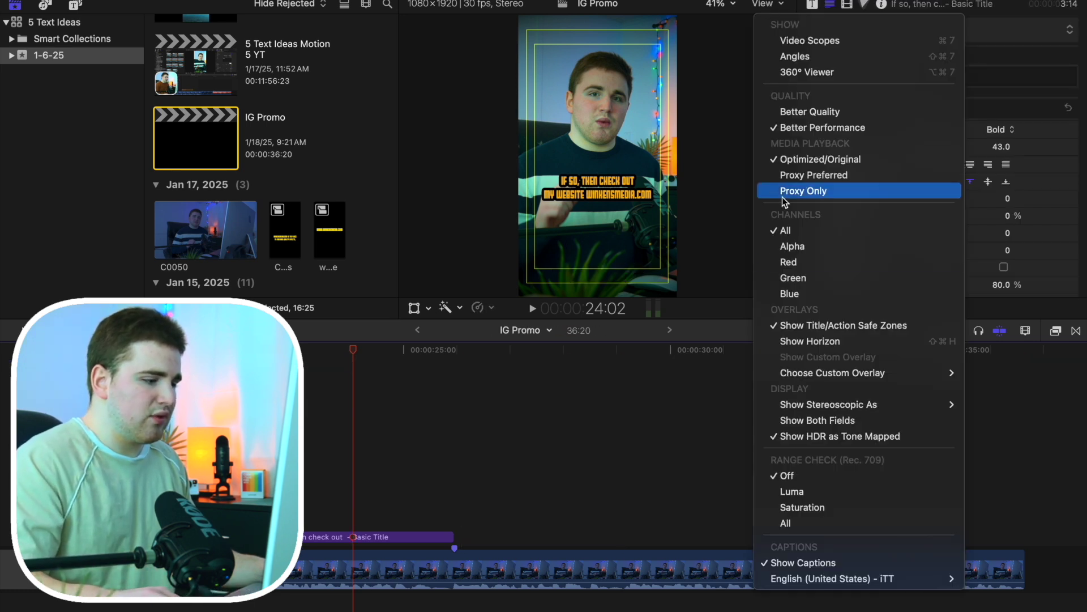
left_click(804, 324)
scroll(417, 406, "left", 10)
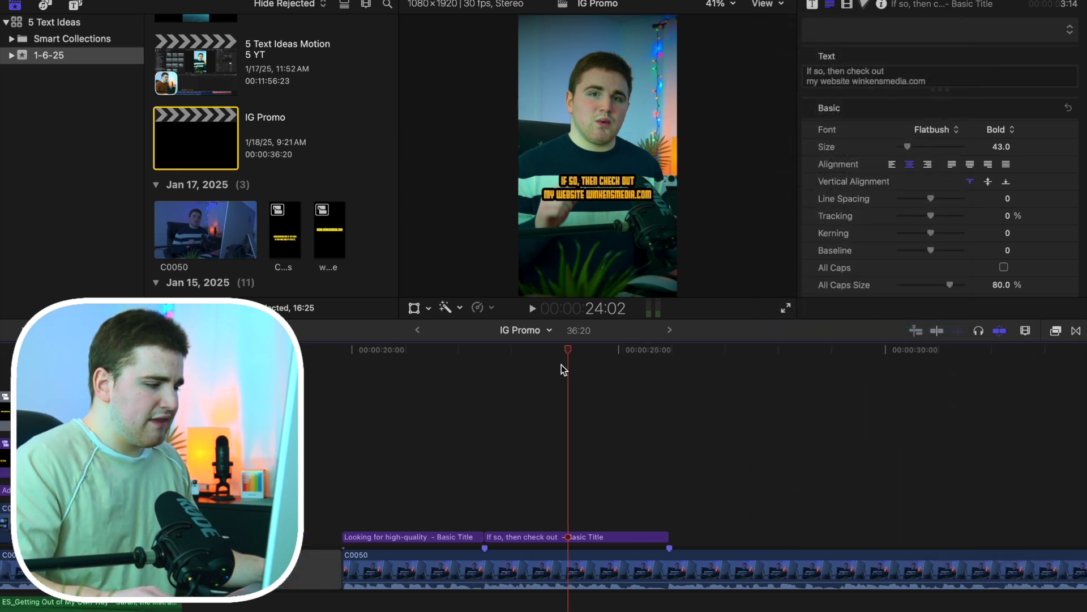
left_click_drag(566, 350, 426, 354)
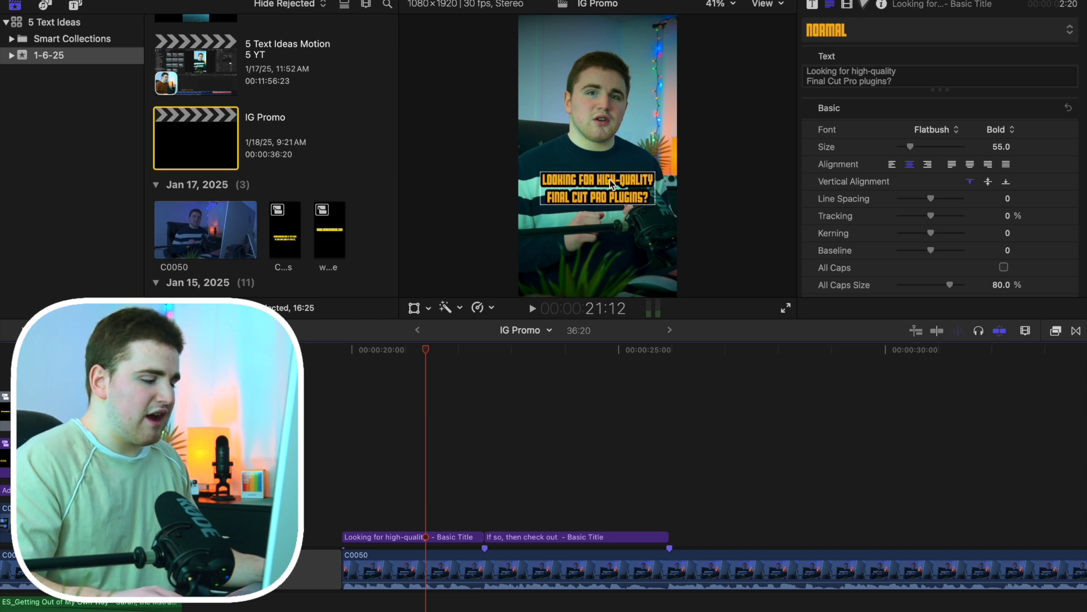
Step: Replay both titles with the captions and safe-zone guides gone
left_click(343, 494)
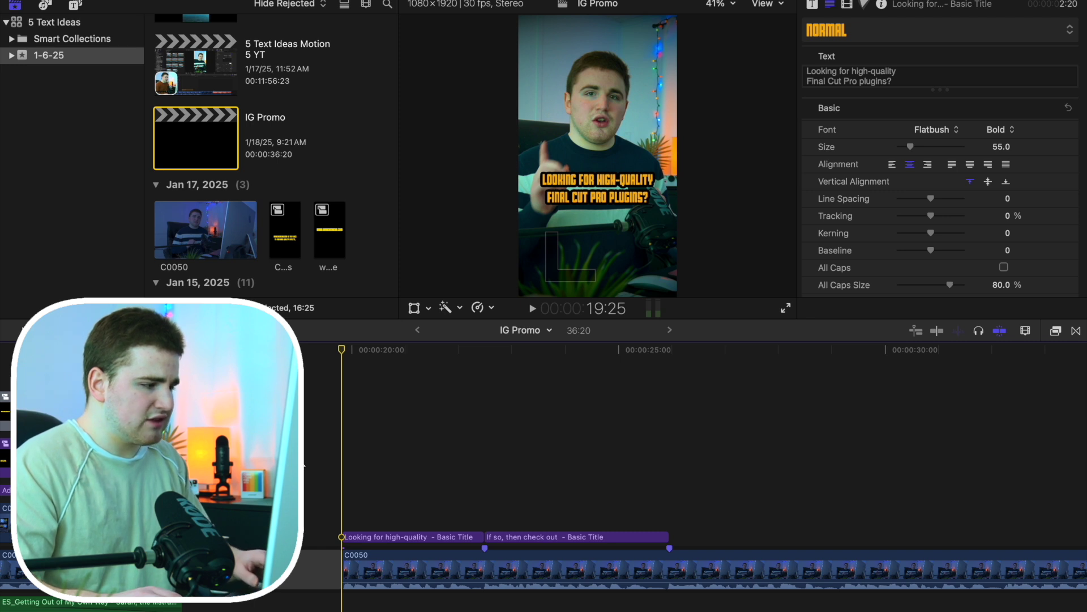
key("space")
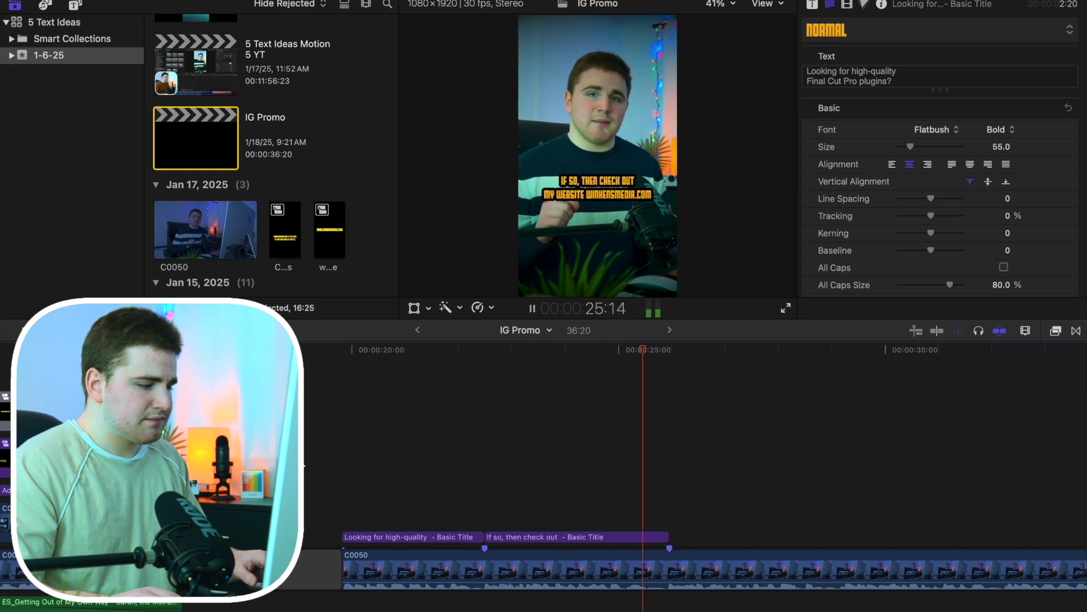
key("space")
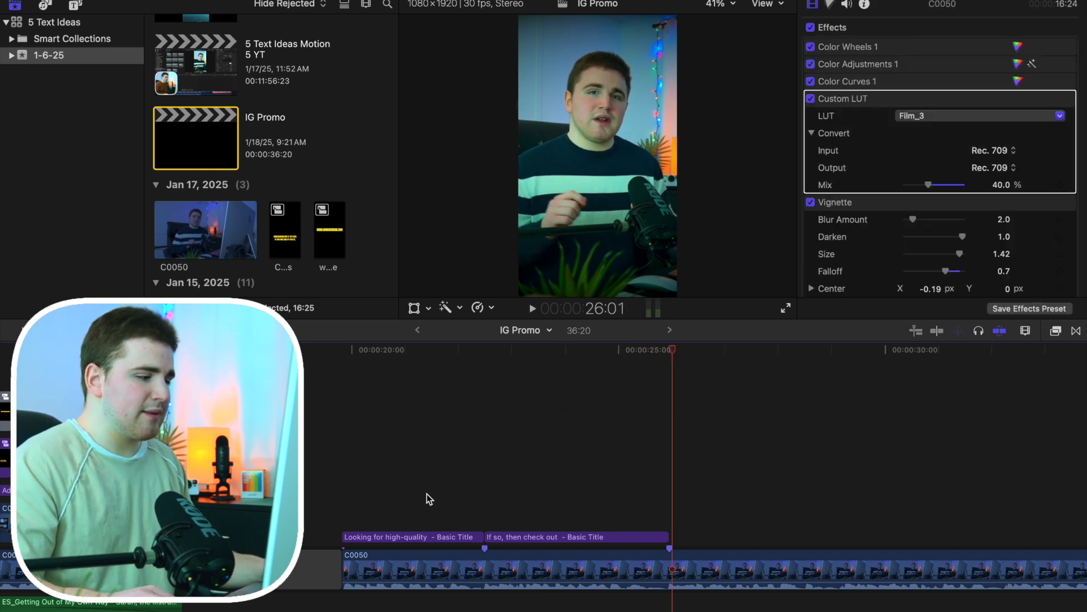
Step: Add the Whip Pan Left transition from Essential Transitions v2 to the start of the first title and between the two titles
left_click(423, 492)
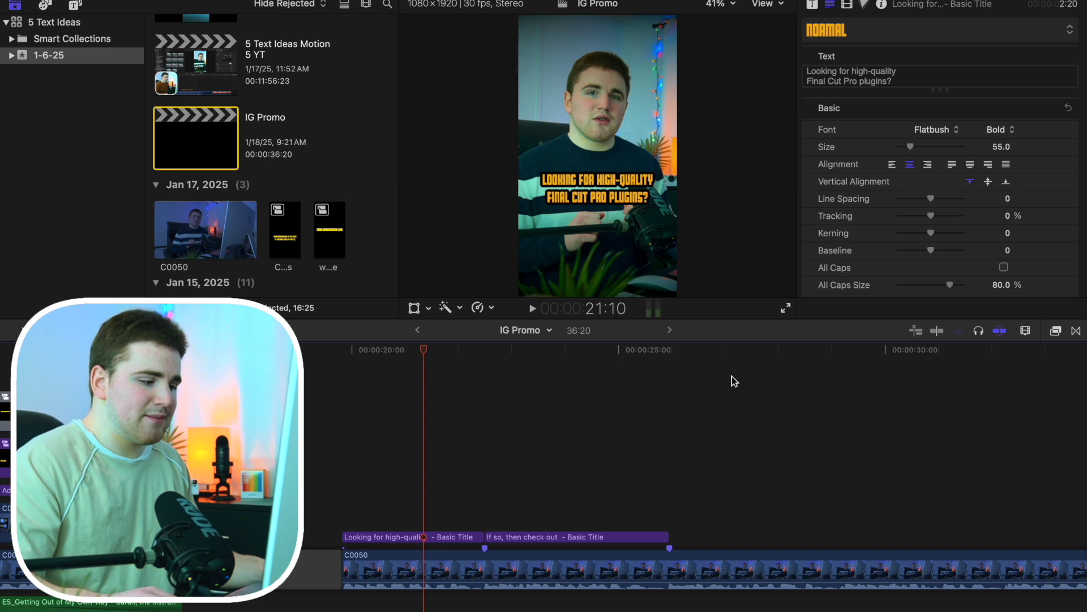
left_click(1077, 334)
scroll(821, 437, "up", 3)
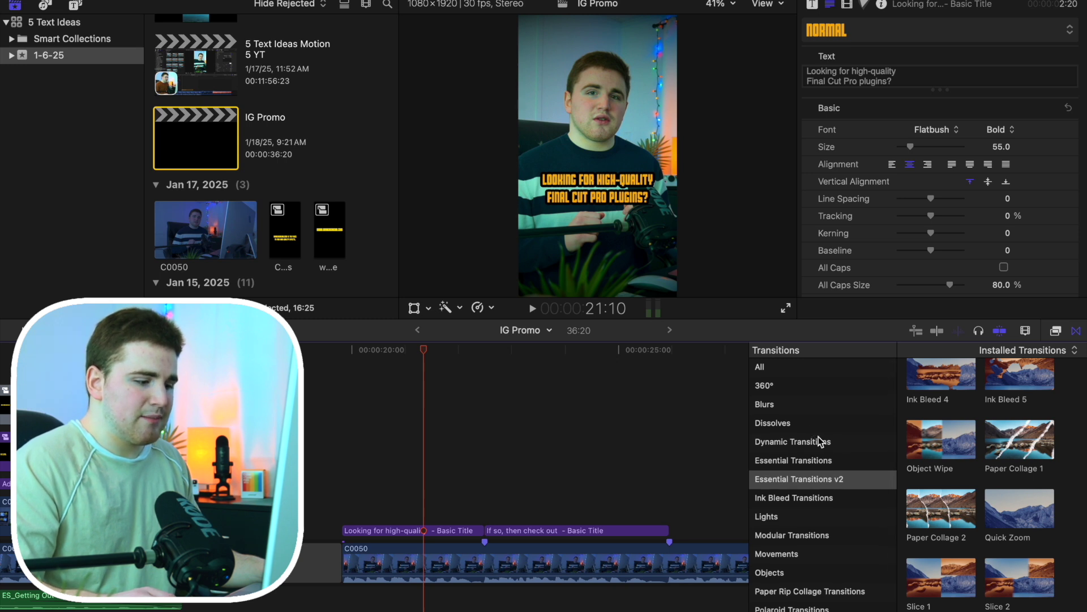
scroll(1027, 493, "down", 10)
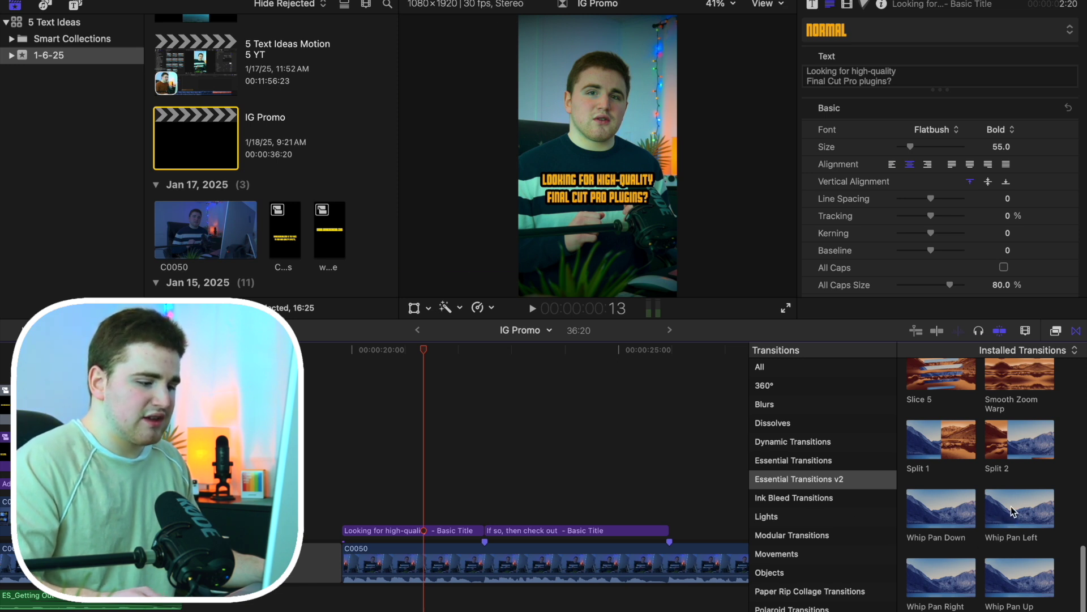
left_click_drag(1014, 512, 485, 527)
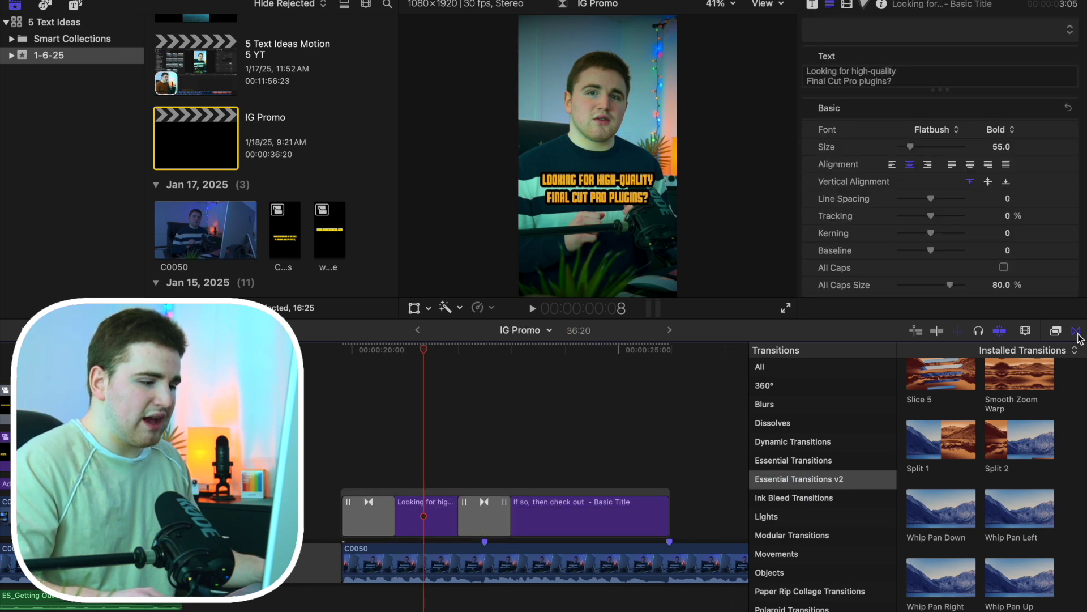
key("ctrl+super+5")
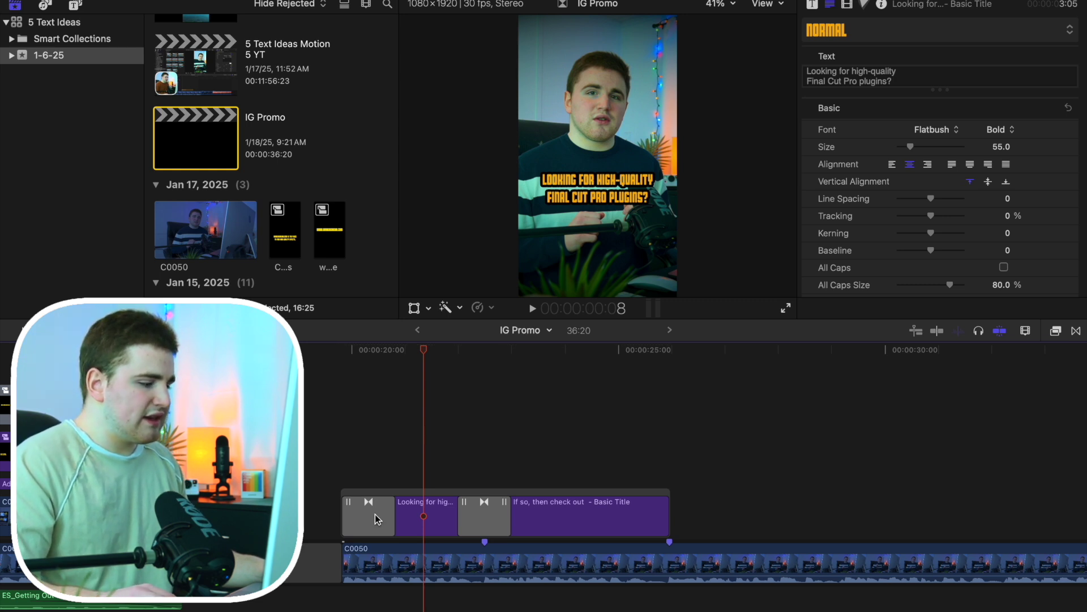
Step: Set the duration of both Whip Pan Left transitions on the titles to 15 frames
left_click(375, 514)
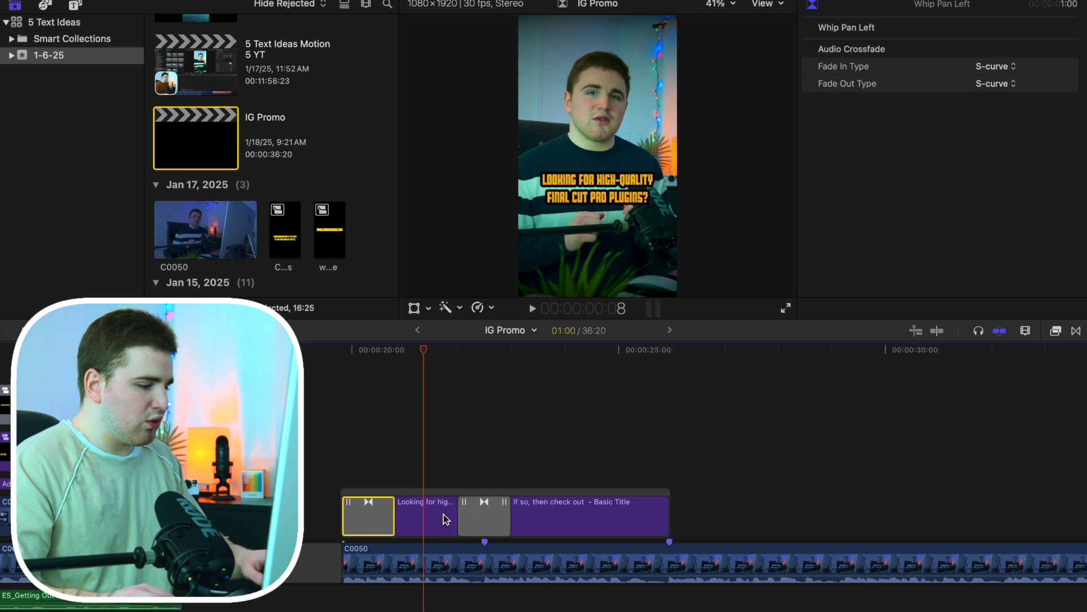
left_click(473, 514, "super")
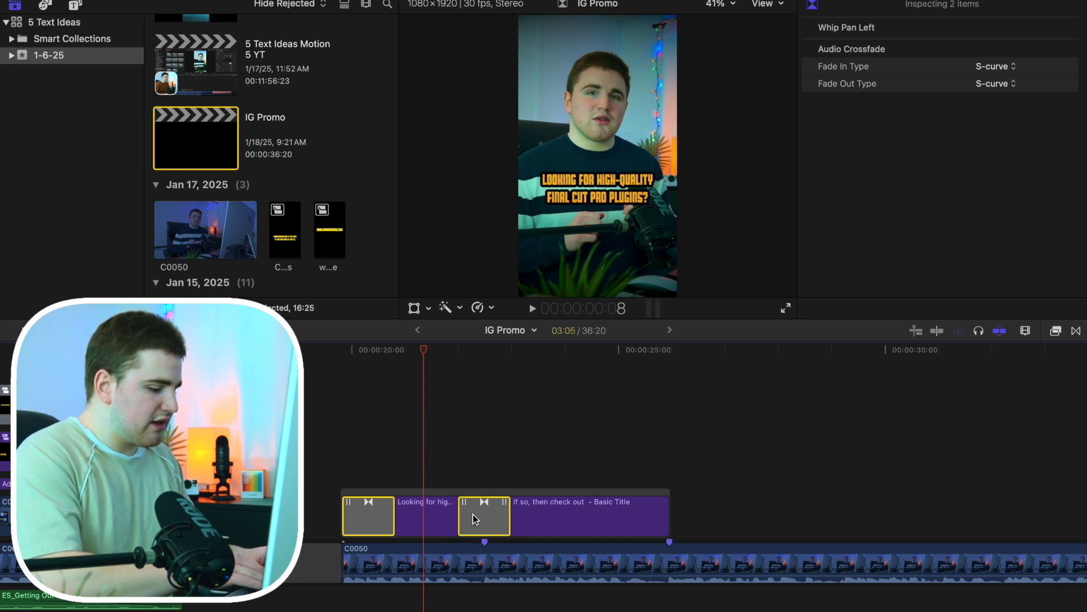
key("ctrl+d")
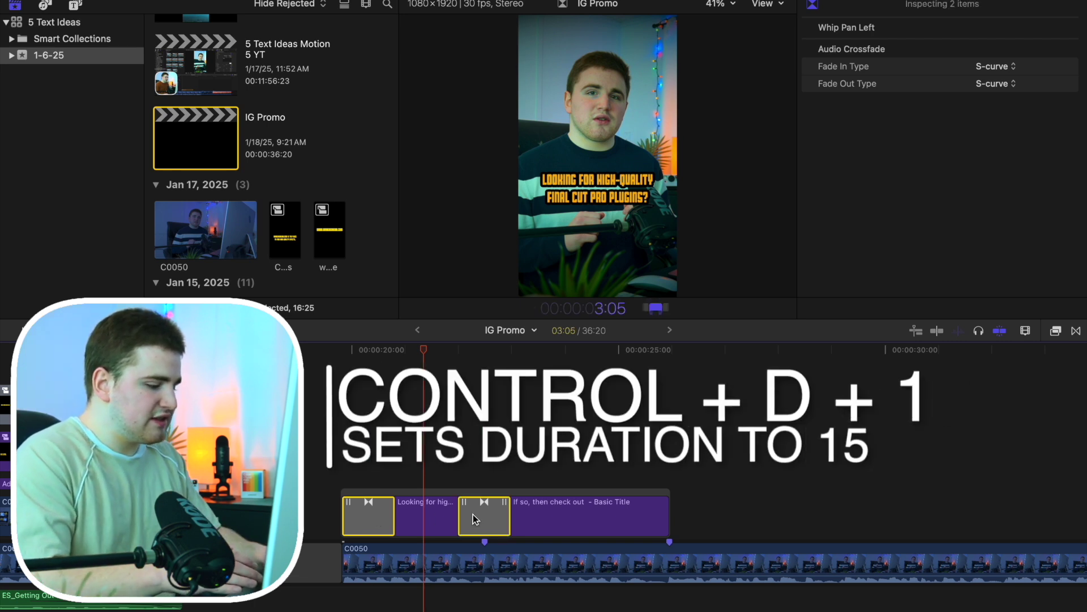
type("15")
key("Return")
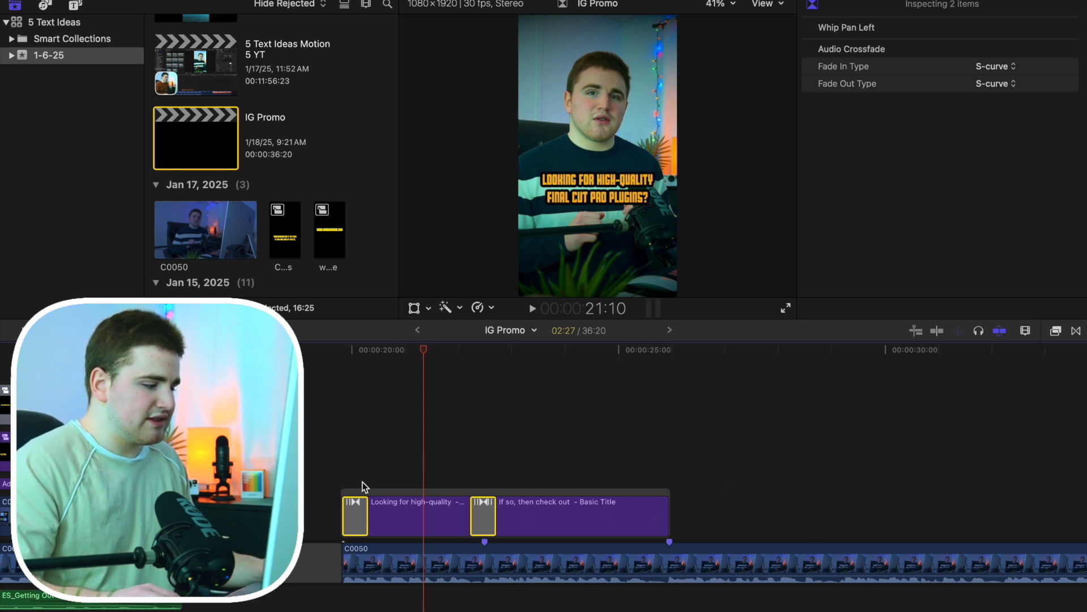
Step: Play back both titles from the start of the first one to check the shortened transitions
left_click(345, 470)
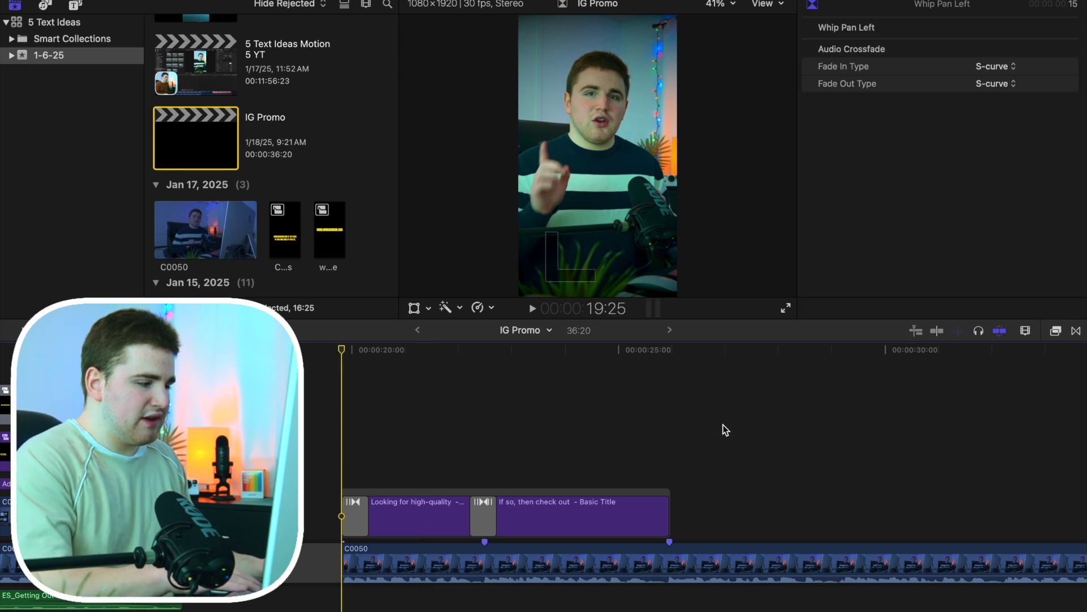
key("space")
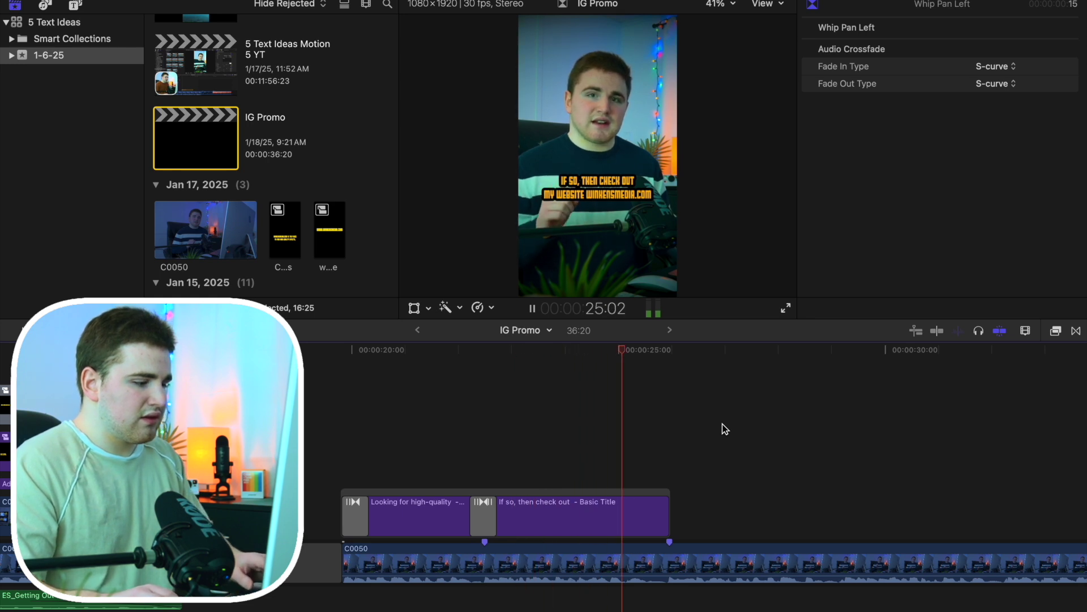
key("space")
left_click(725, 429)
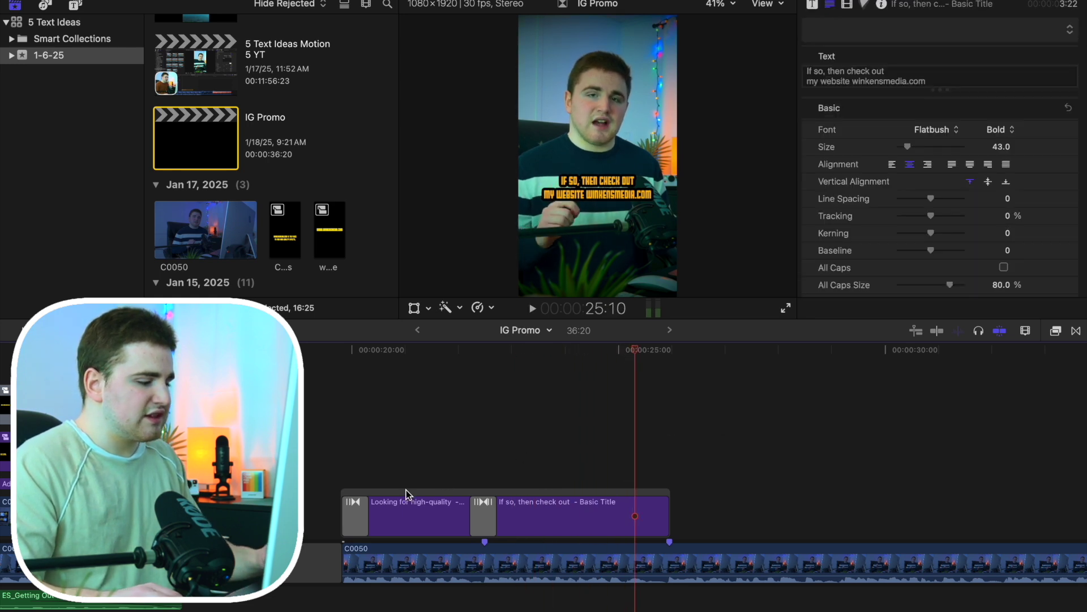
Step: Delete the Whip Pan Left transition at the start of the first title and replay both titles from the beginning
left_click(351, 517)
key("Delete")
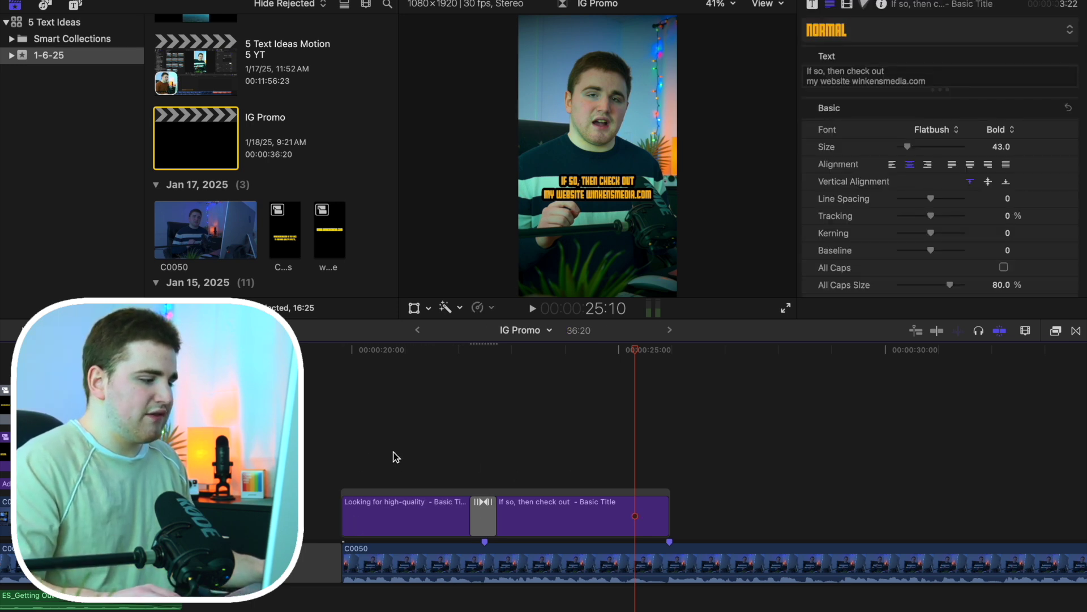
left_click(344, 461)
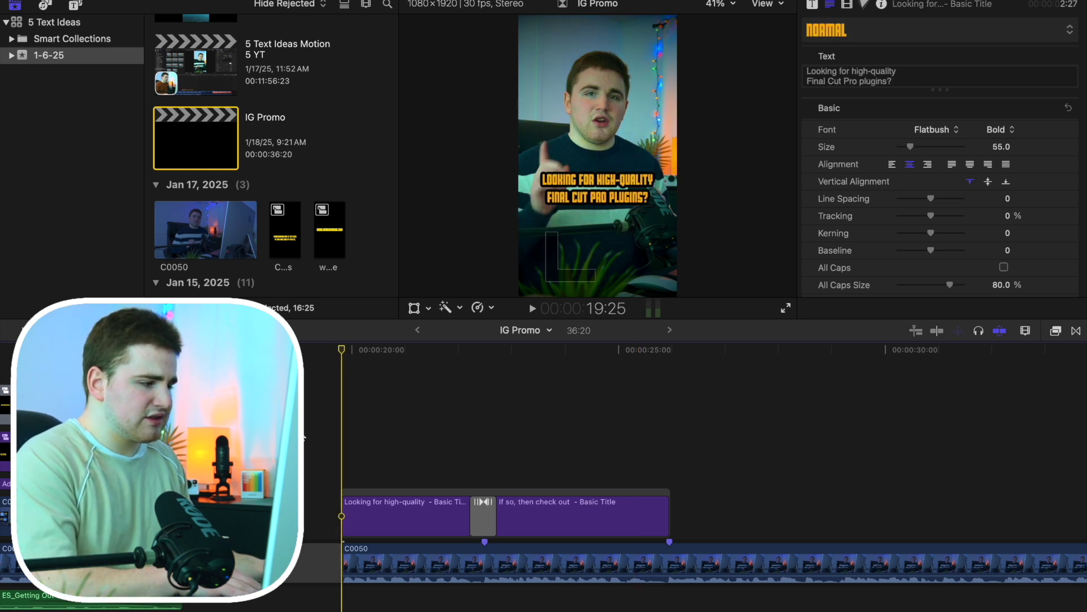
key("space")
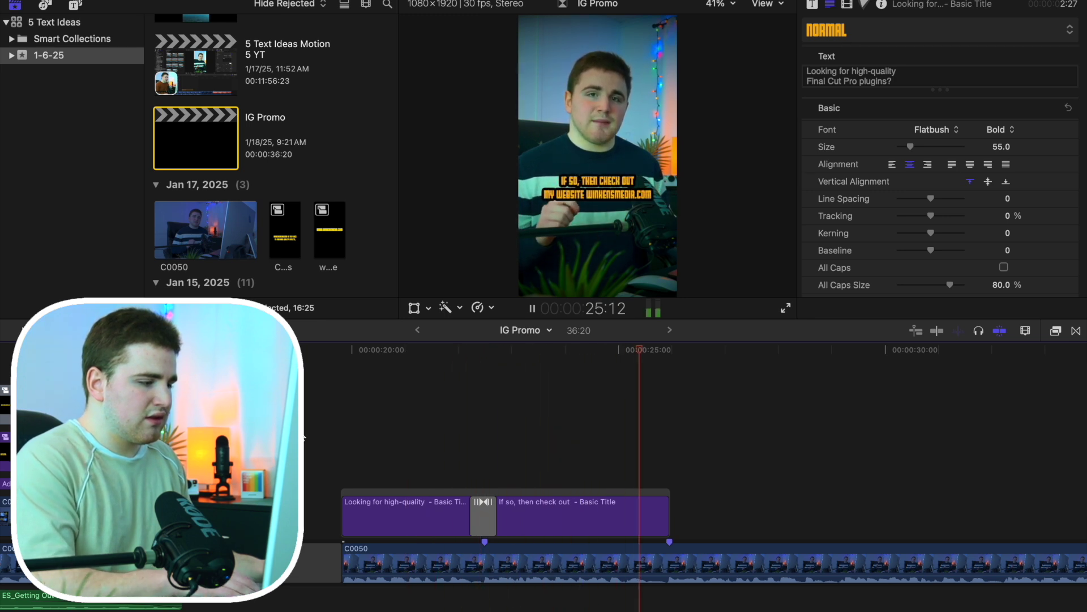
key("space")
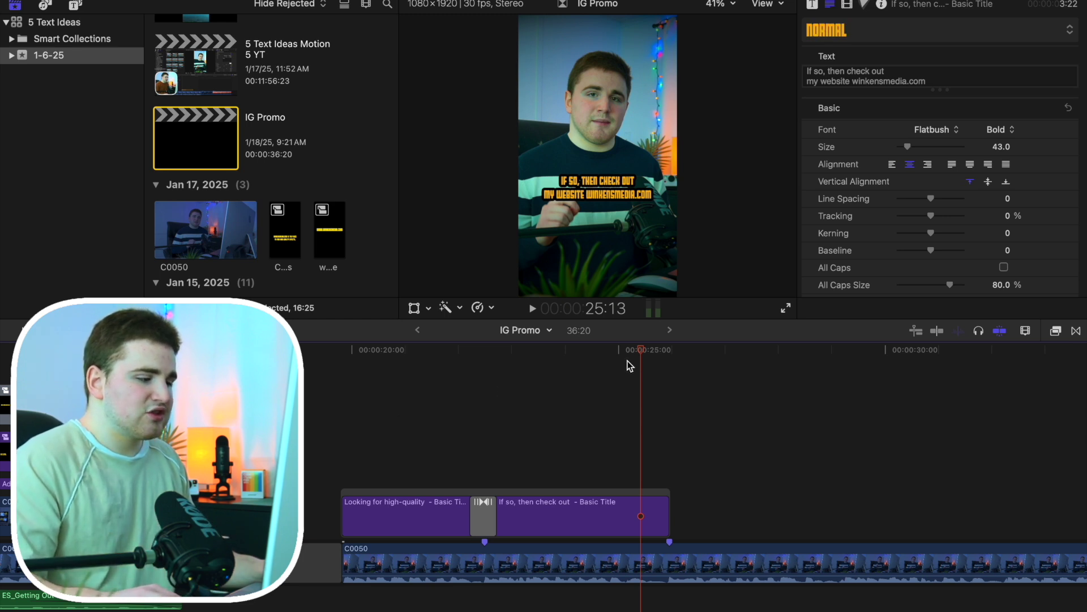
Step: Combine the two titles and the transition between them into a compound clip named "captions" in the 1-6-25 event
left_click_drag(638, 351, 853, 383)
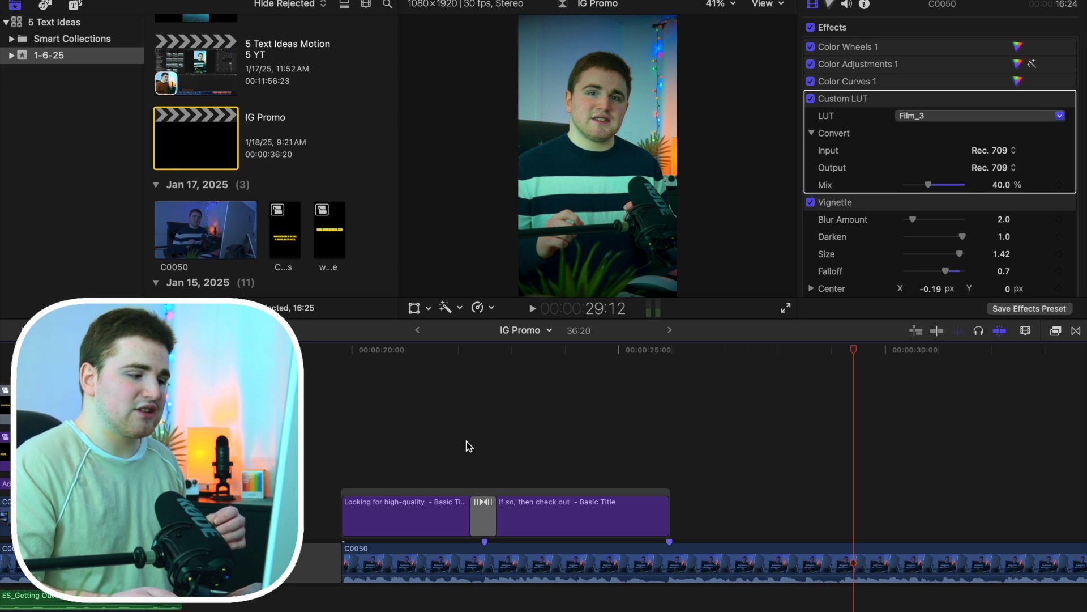
scroll(469, 446, "left", 5)
left_click(544, 408)
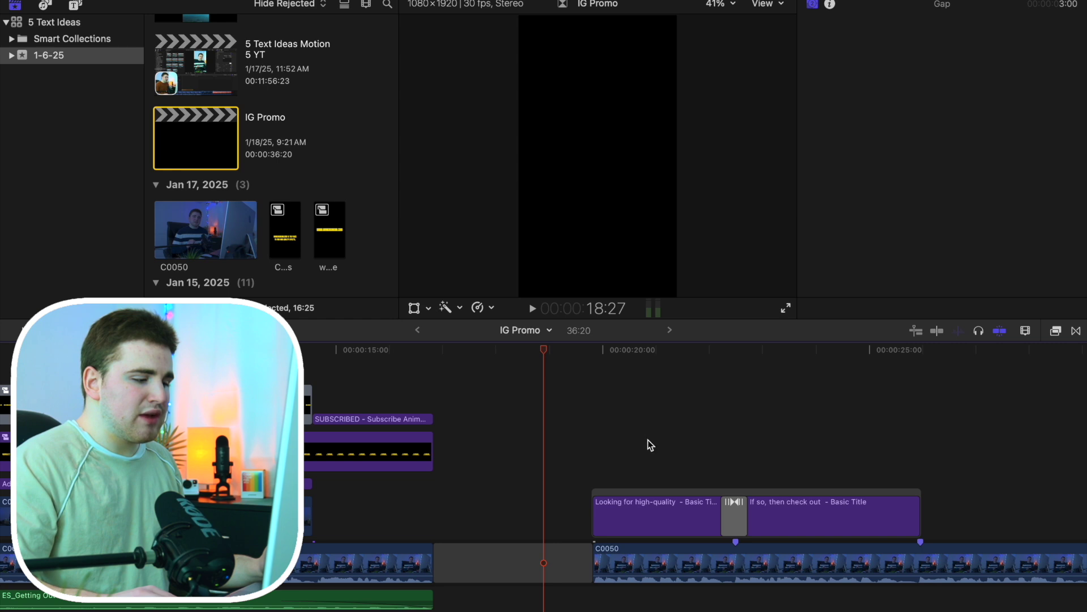
left_click_drag(634, 430, 786, 521)
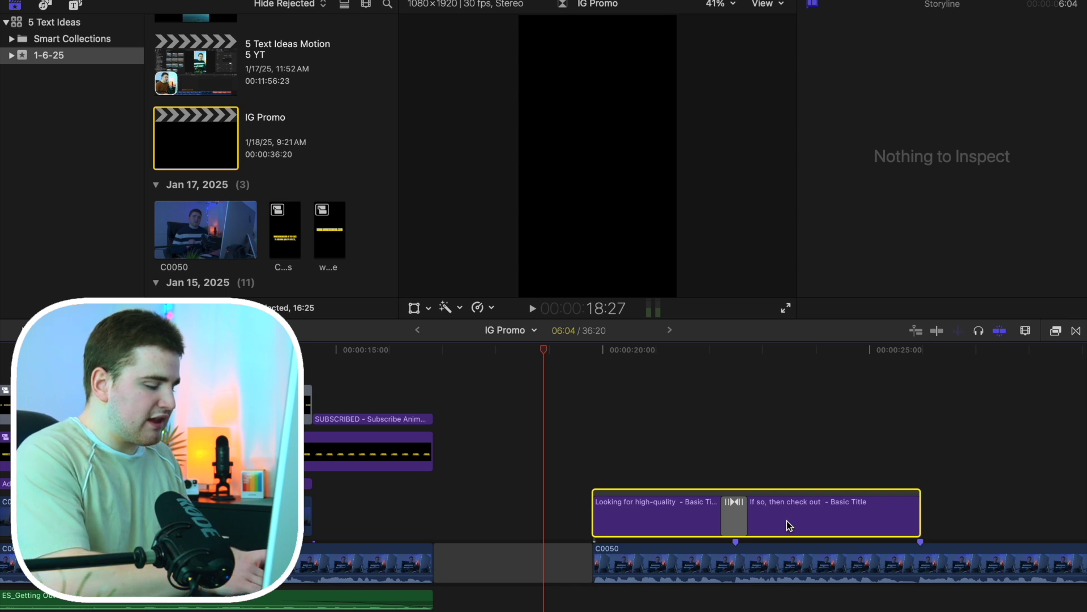
key("alt+g")
type("captions")
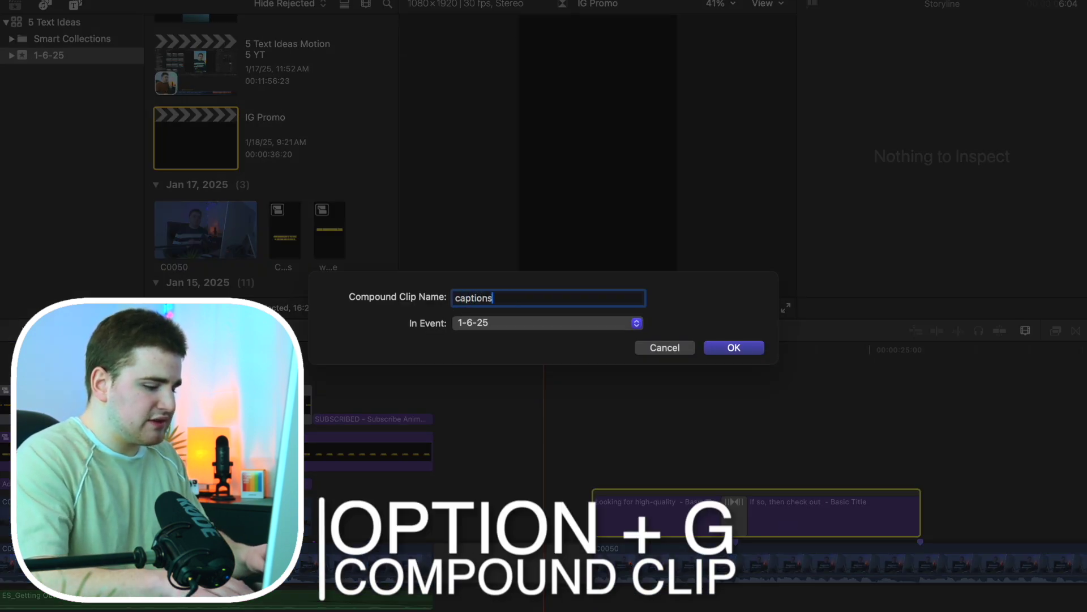
key("Return")
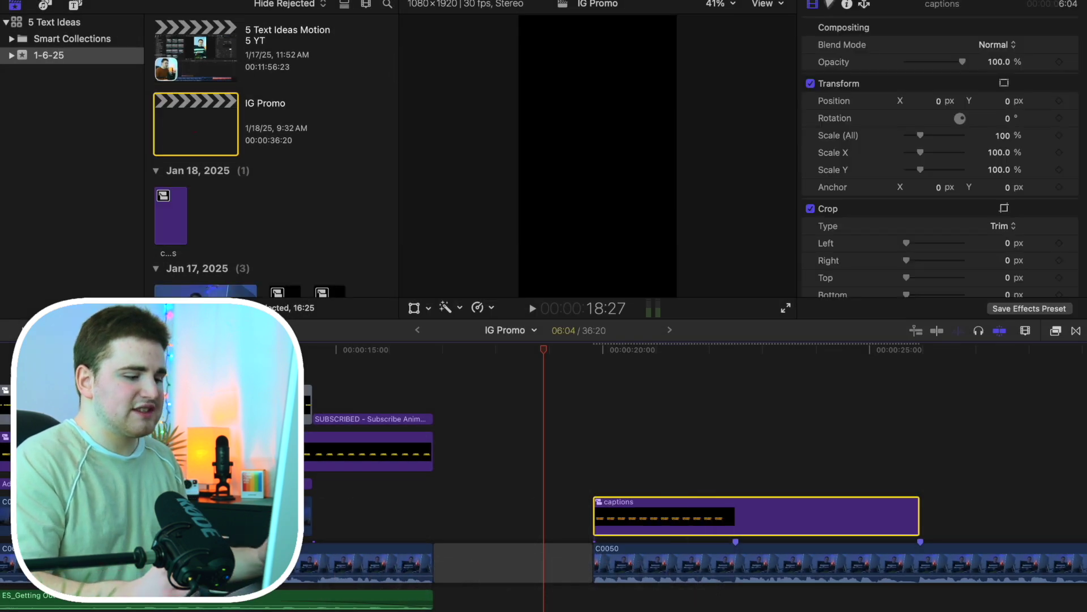